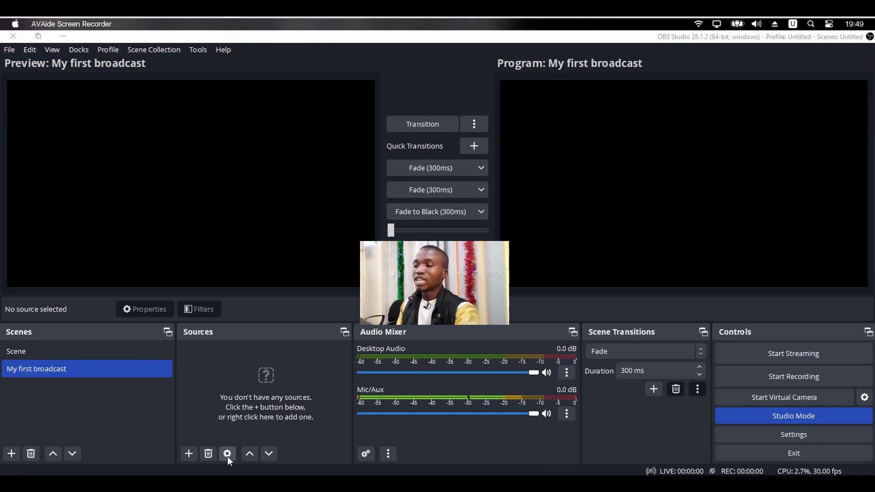
# - Add a new Video Capture Device source to the My first broadcast scene, using e2eSoft iVCam as the device
pyautogui.click(189, 453)
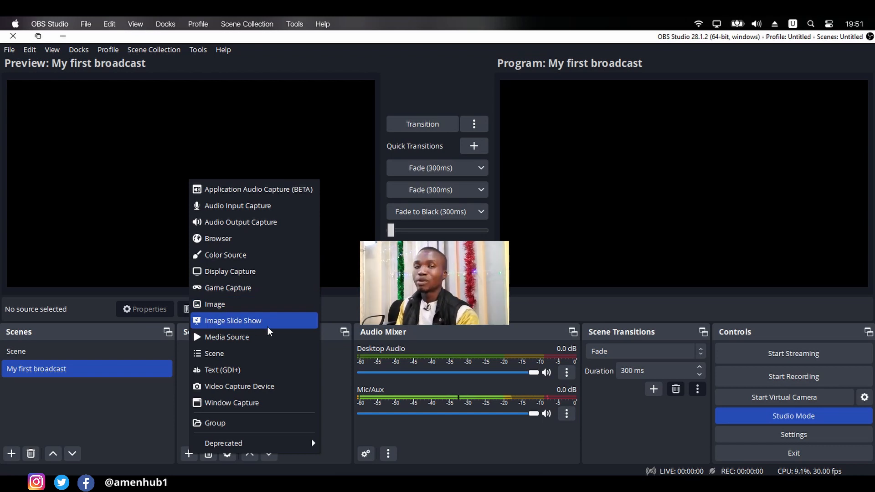
pyautogui.click(241, 387)
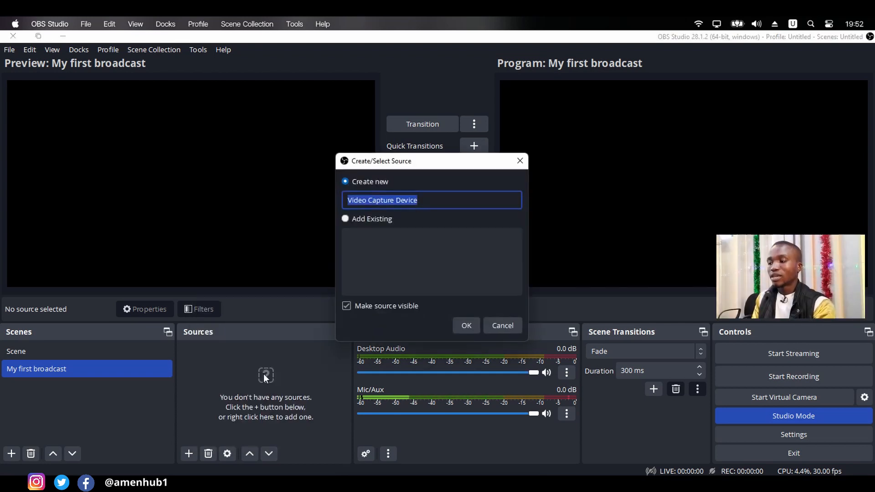
pyautogui.click(473, 327)
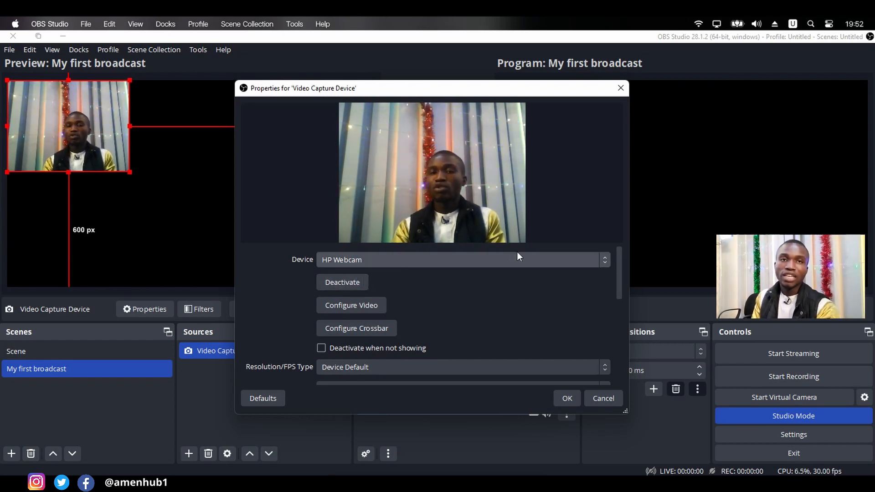
pyautogui.click(606, 262)
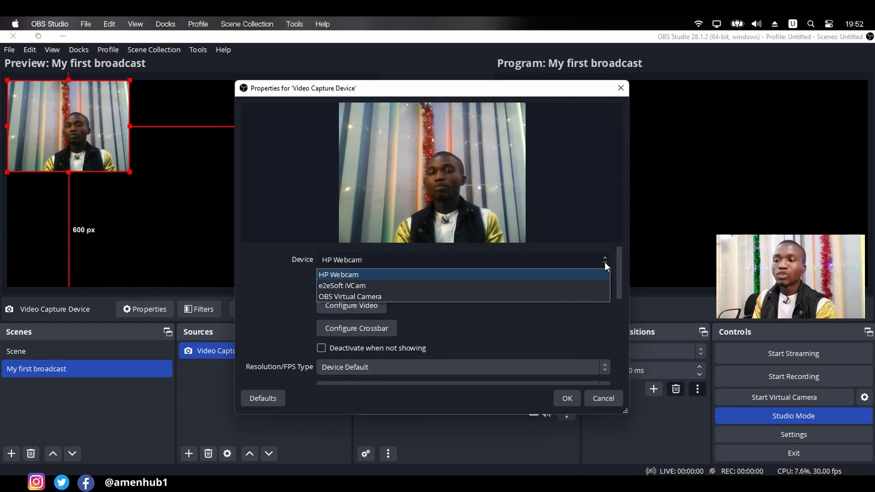
pyautogui.click(523, 286)
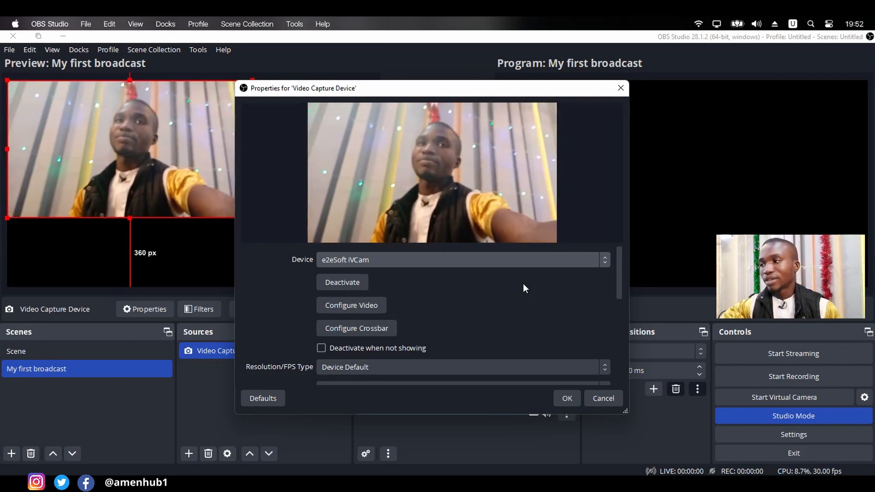
pyautogui.click(561, 398)
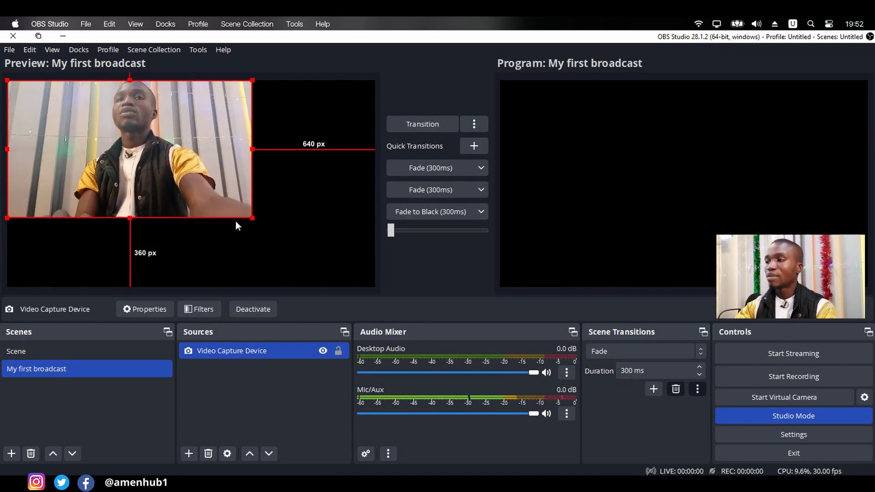
# - Review the Video Capture Device's properties down to the audio output options, and close them without changes
pyautogui.click(228, 453)
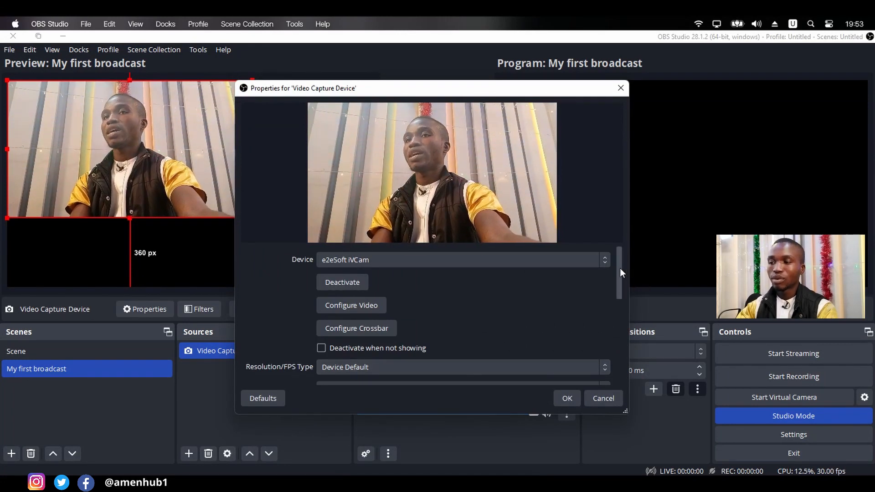
pyautogui.moveTo(620, 268); pyautogui.dragTo(618, 372)
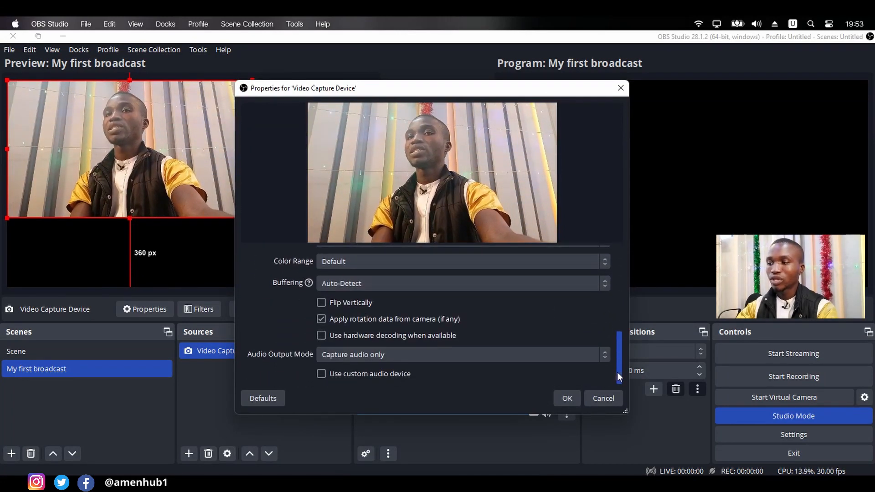
pyautogui.click(621, 89)
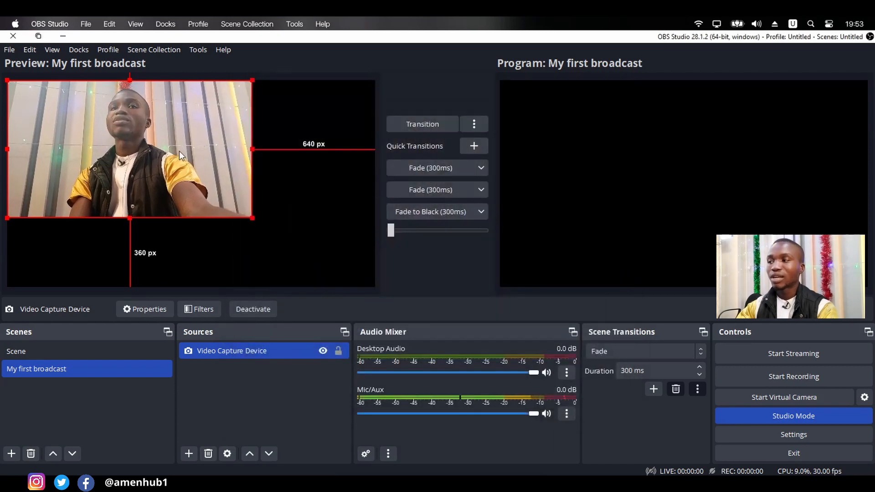
# - Stretch the Video Capture Device source to fill the screen in the preview
pyautogui.rightClick(114, 140)
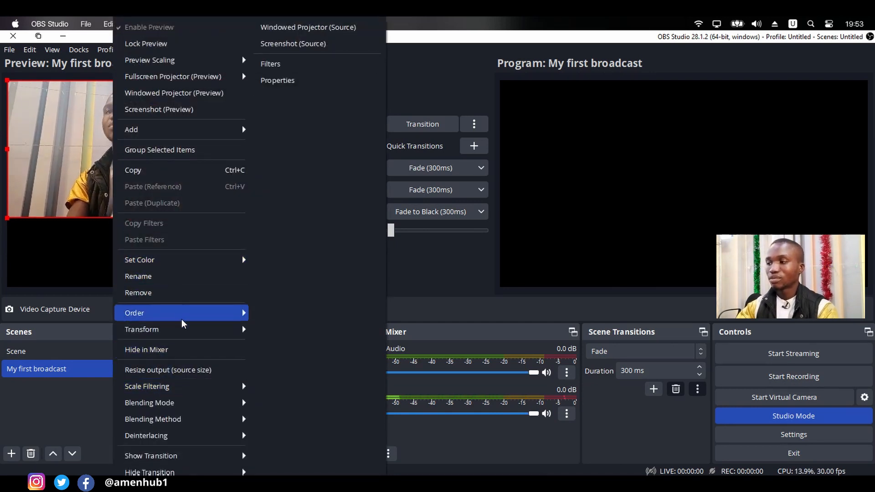
pyautogui.moveTo(203, 338)
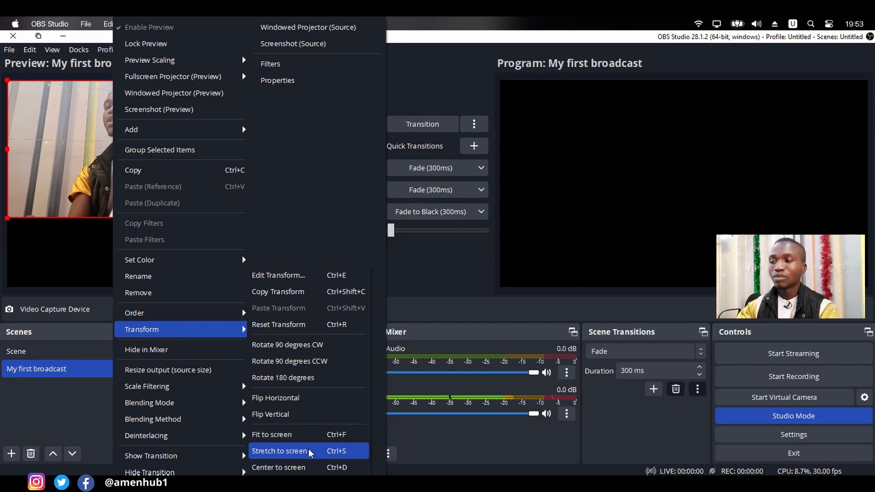
pyautogui.click(280, 451)
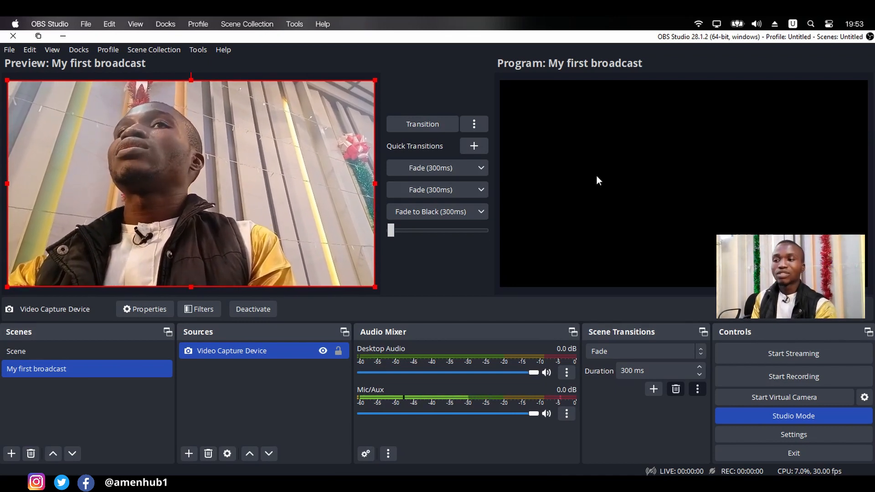
# - Create a new Image source named "logo" in the My first broadcast scene
pyautogui.click(185, 455)
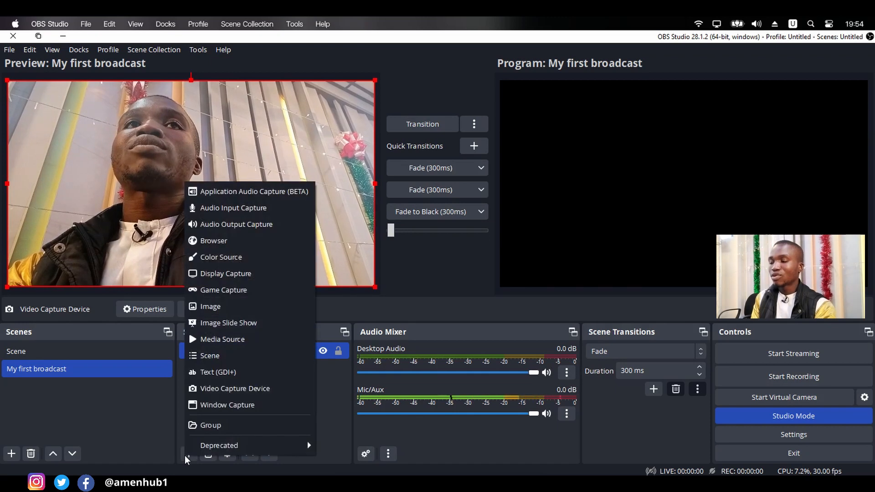
pyautogui.click(221, 308)
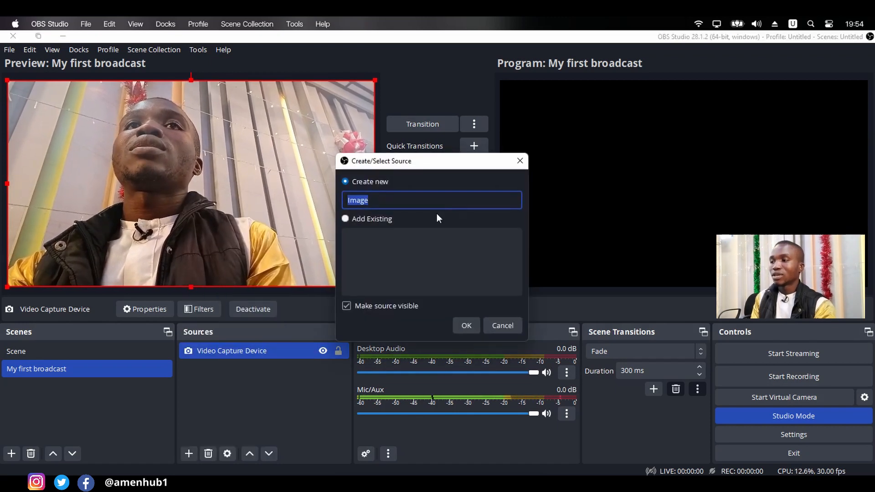
pyautogui.write('logo')
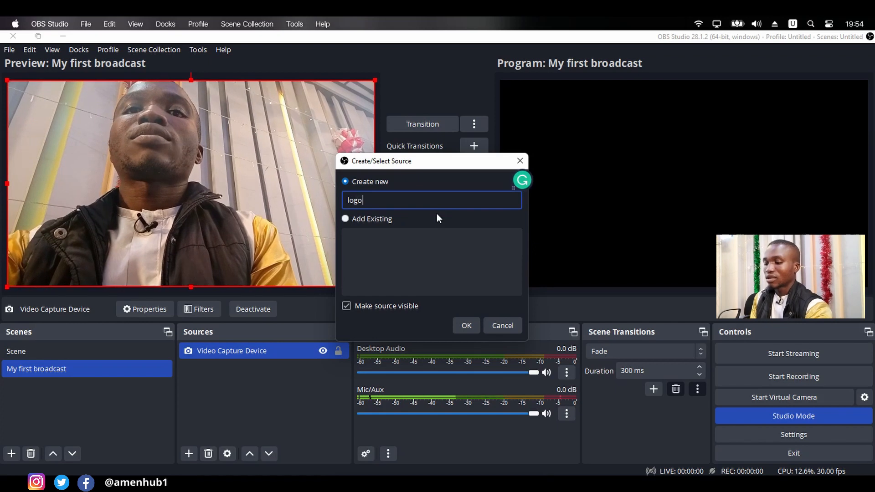
pyautogui.click(466, 325)
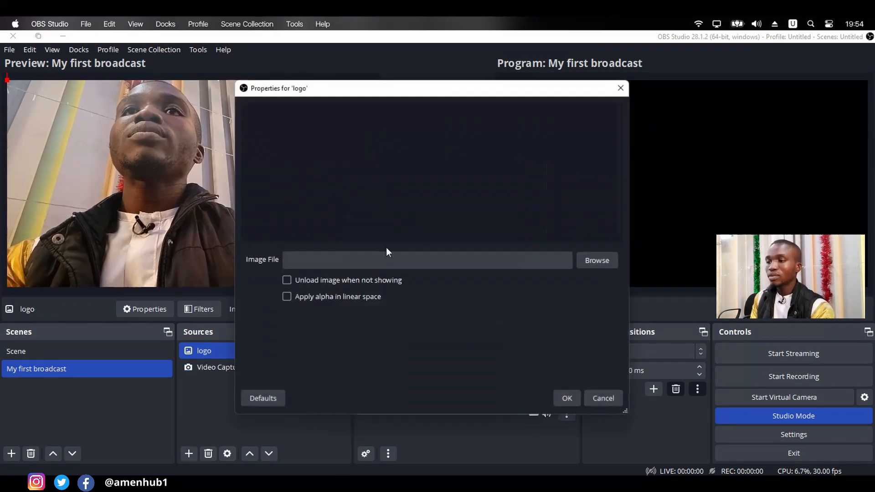
pyautogui.click(598, 261)
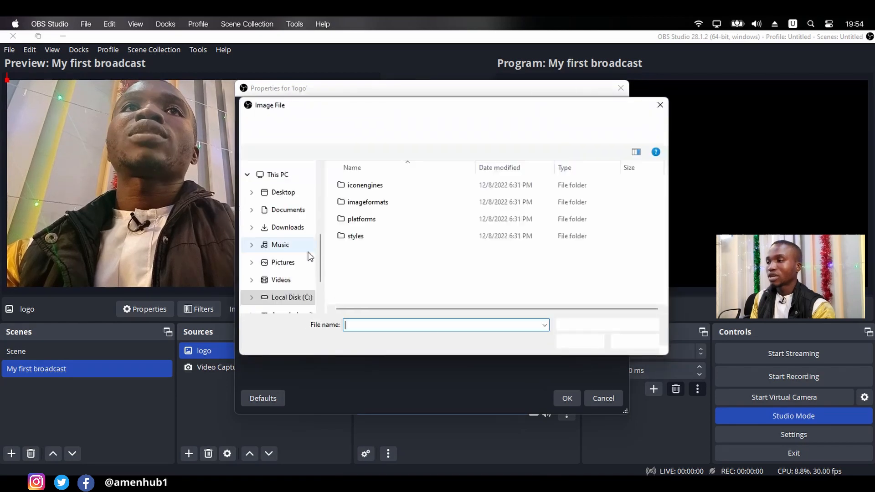
pyautogui.click(295, 269)
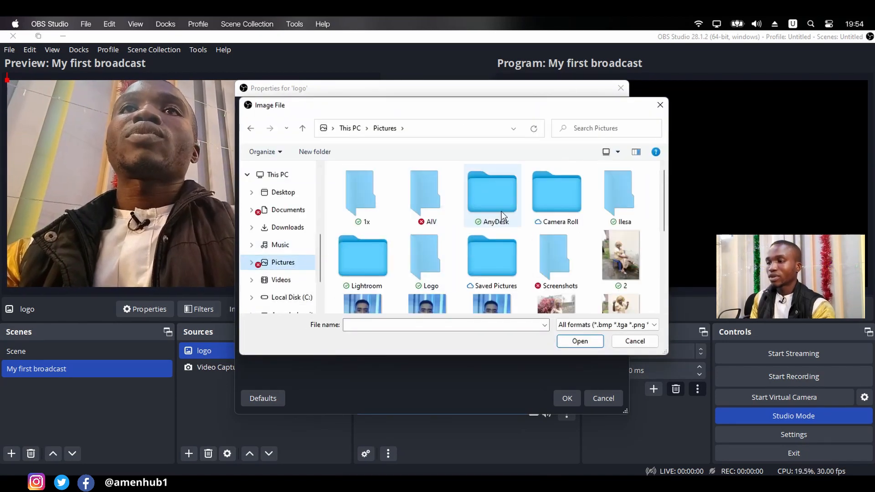
pyautogui.doubleClick(443, 201)
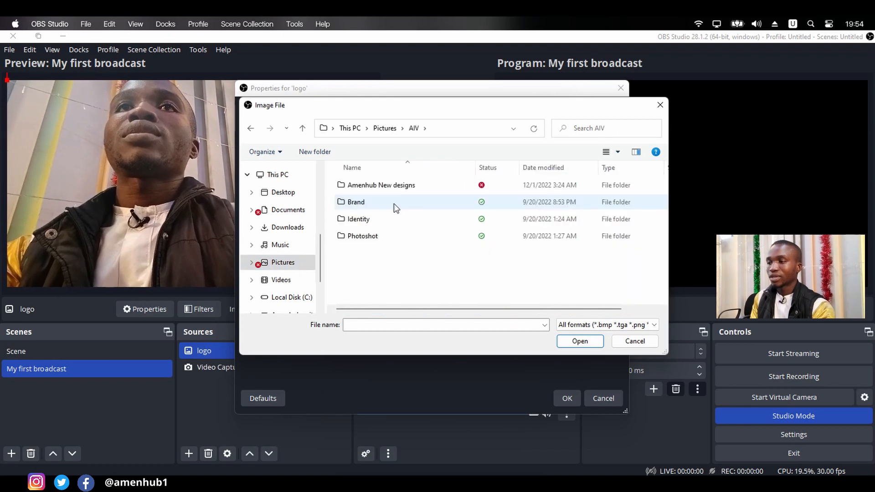
pyautogui.click(389, 201)
pyautogui.doubleClick(389, 201)
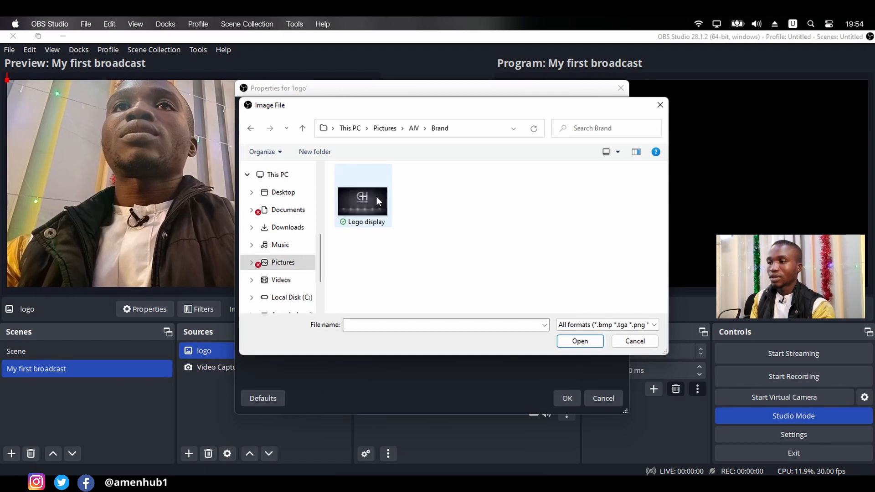
pyautogui.click(250, 129)
pyautogui.doubleClick(350, 220)
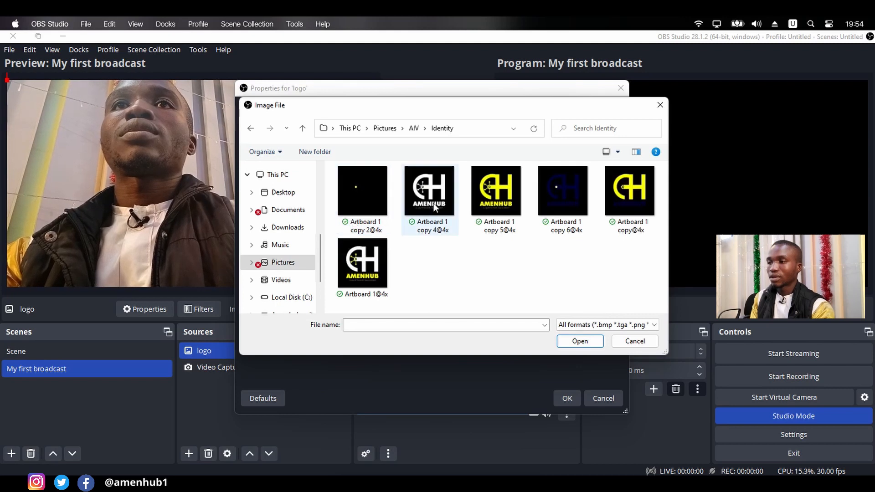
pyautogui.doubleClick(559, 190)
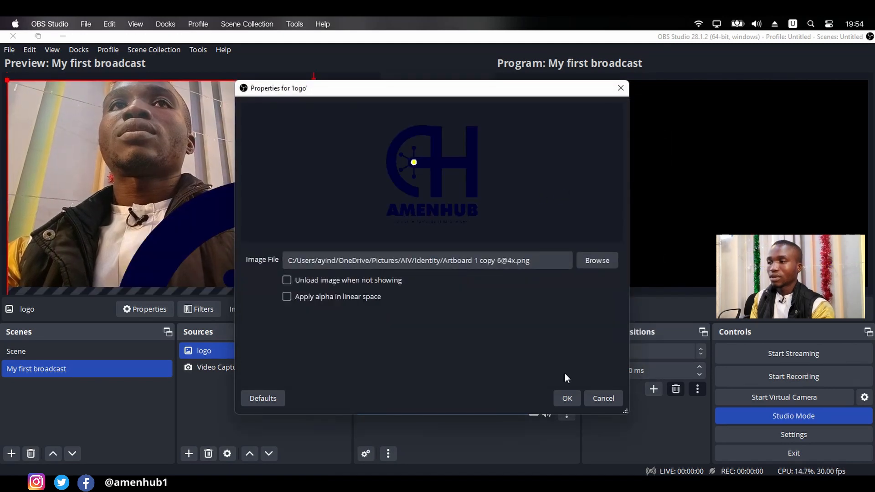
pyautogui.click(565, 397)
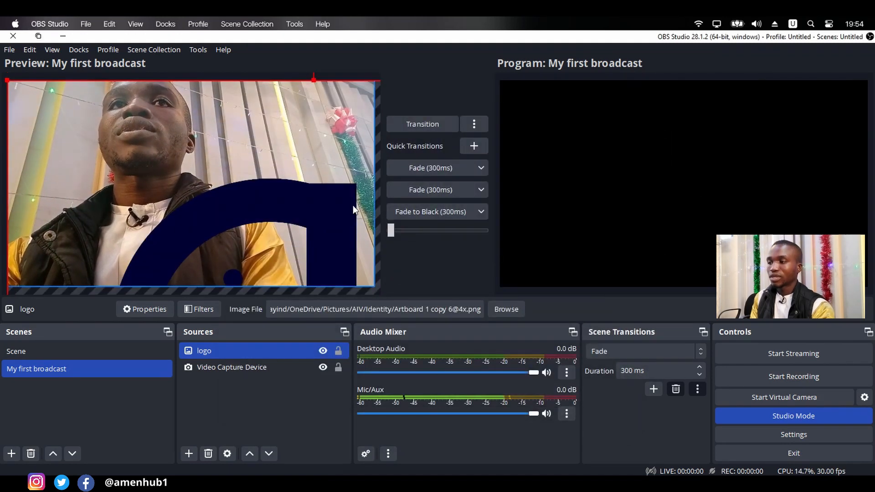
# - Move the oversized logo to about 210 px from the preview's left edge and 97 px from its top, and lock the Video Capture Device source
pyautogui.moveTo(334, 207); pyautogui.dragTo(304, 245)
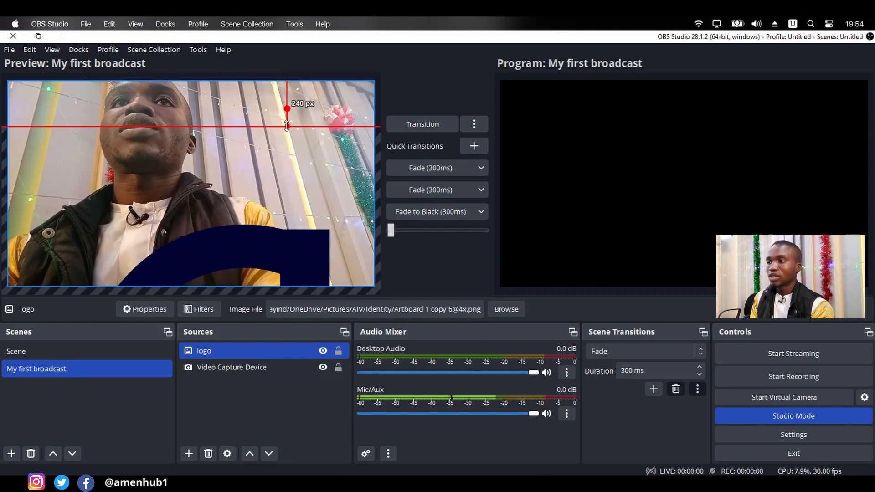
pyautogui.moveTo(287, 126); pyautogui.dragTo(298, 227)
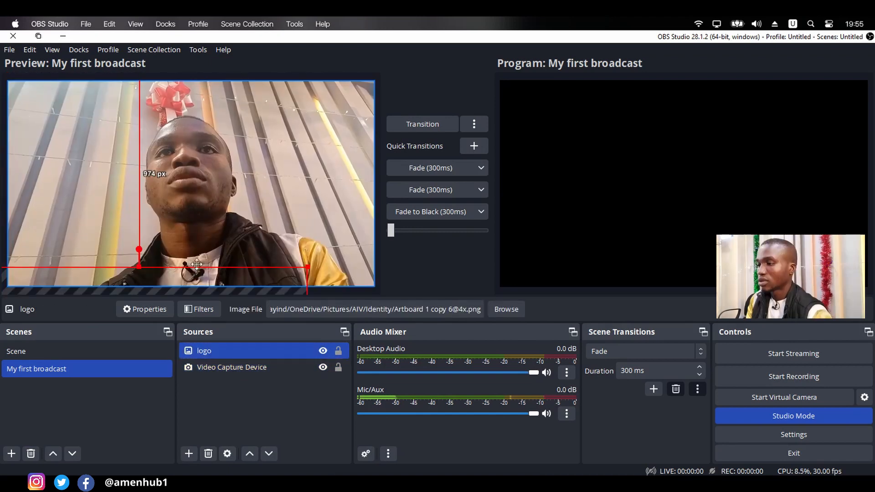
pyautogui.moveTo(195, 267); pyautogui.dragTo(272, 99)
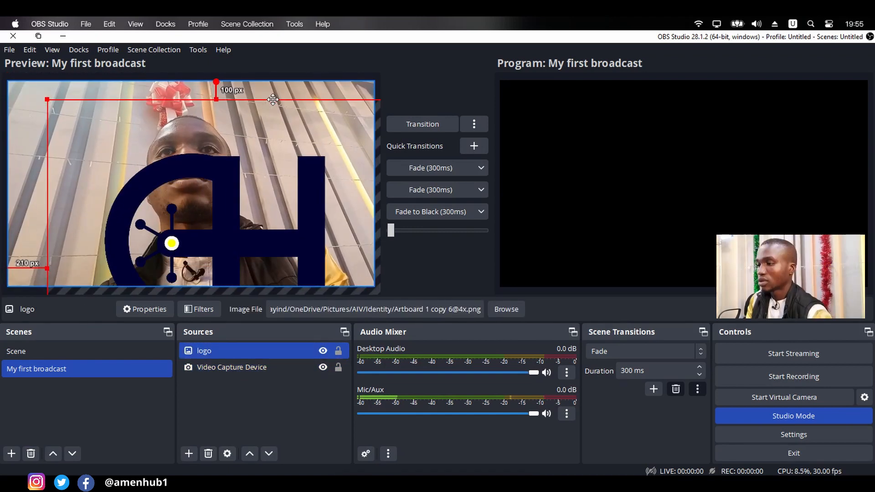
pyautogui.click(338, 367)
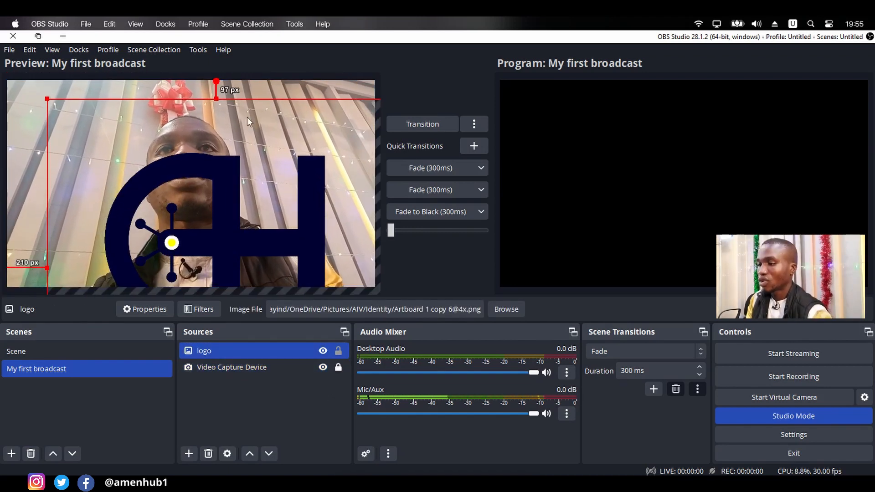
# - Shrink the logo and place it in the video's upper-right corner, about 32 px from the top and 67 px from the right edge
pyautogui.moveTo(216, 97); pyautogui.dragTo(144, 228)
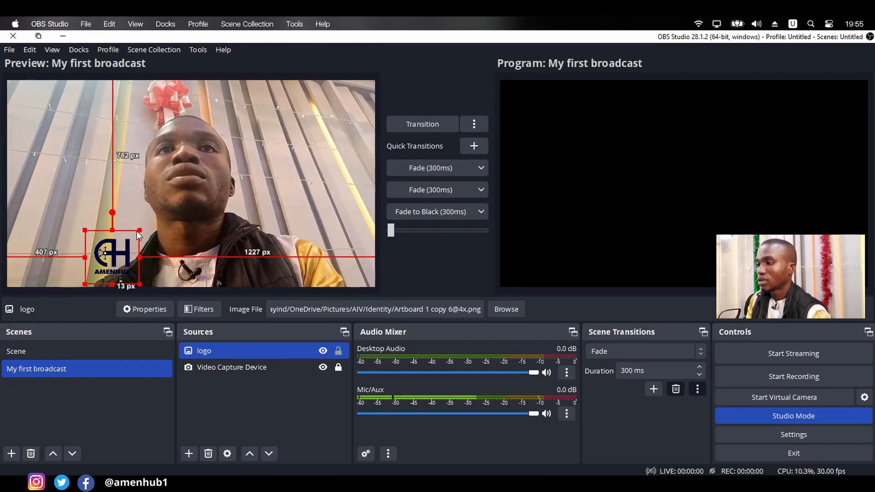
pyautogui.click(140, 228)
pyautogui.click(138, 229)
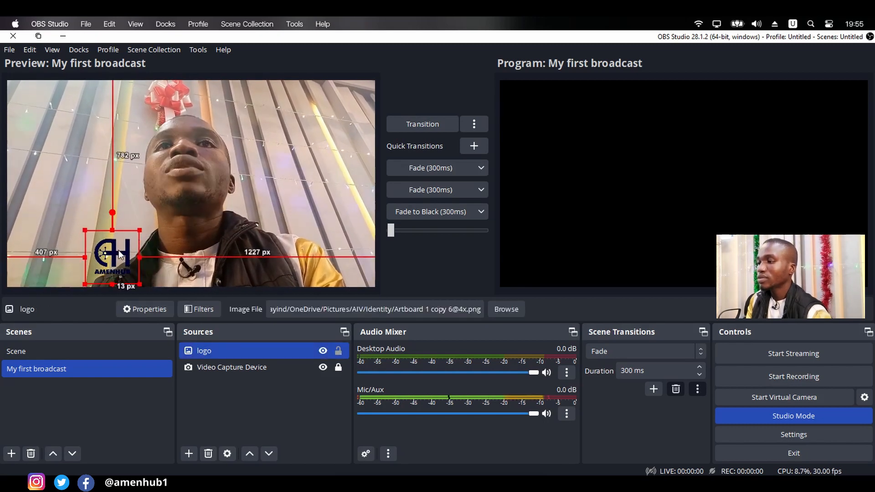
pyautogui.moveTo(138, 229); pyautogui.dragTo(338, 108)
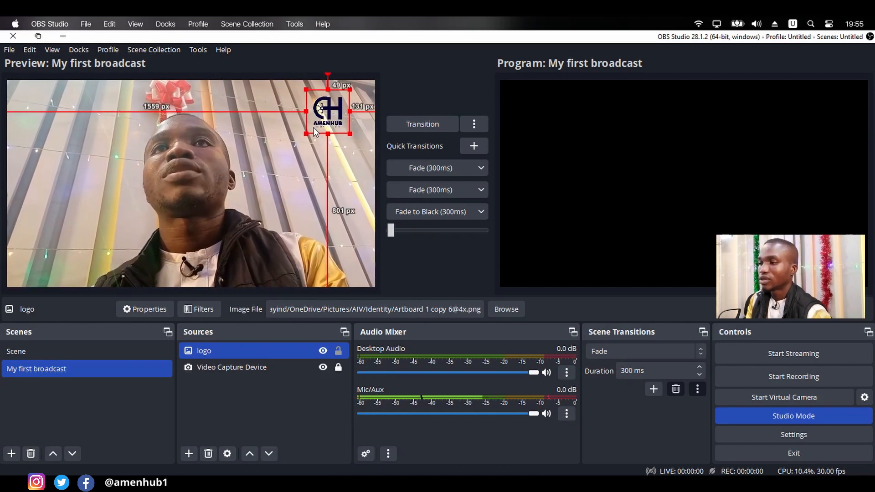
pyautogui.moveTo(306, 133); pyautogui.dragTo(343, 100)
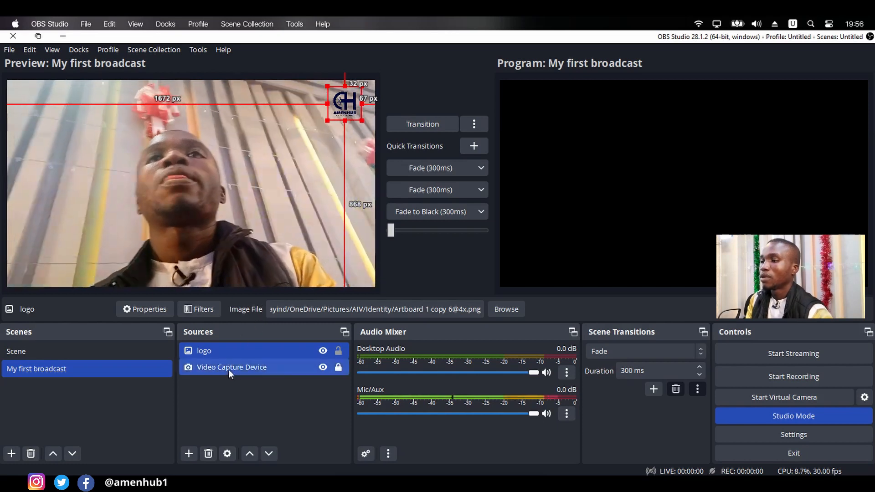
# - Create a new Color Source named "message alert bg" in the My first broadcast scene
pyautogui.click(188, 453)
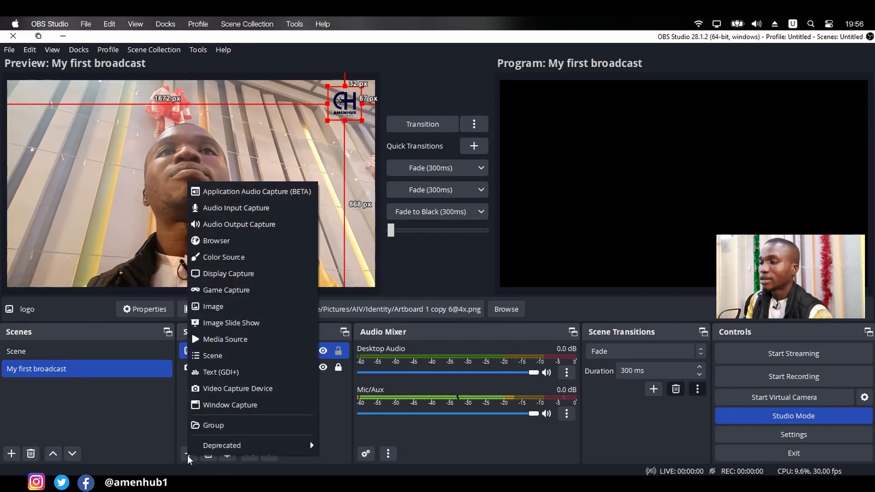
pyautogui.click(230, 260)
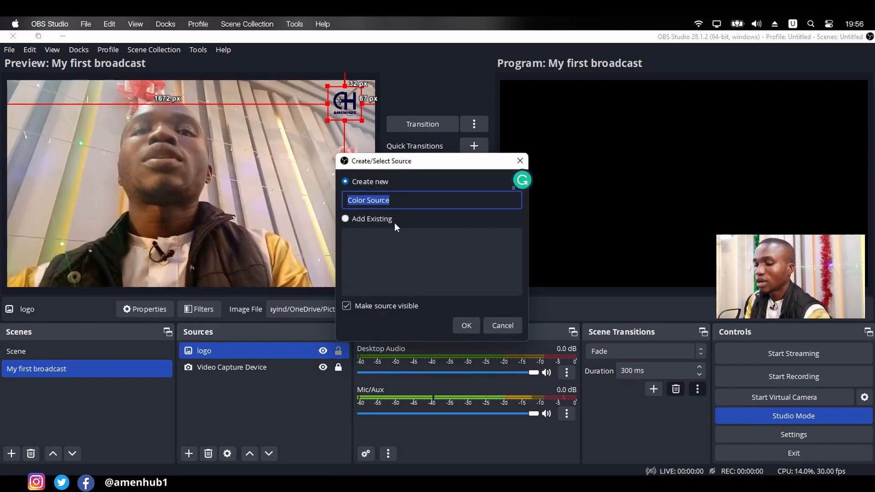
pyautogui.write('me')
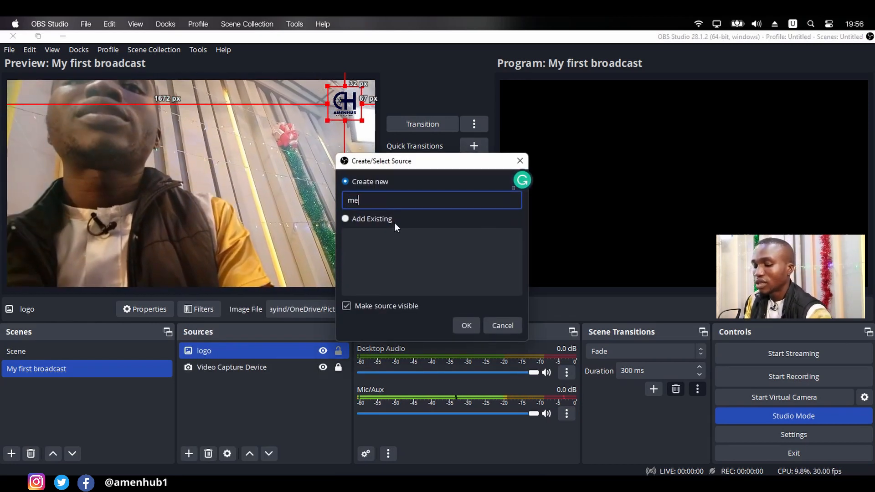
pyautogui.write('ssag')
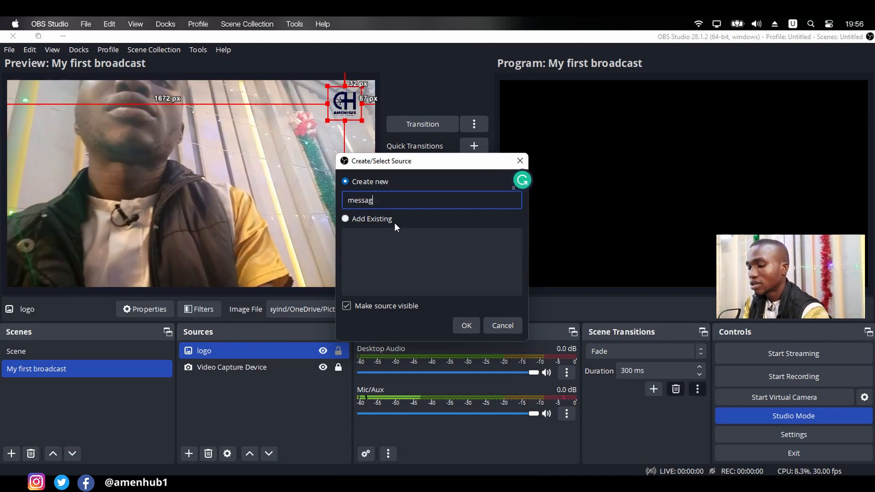
pyautogui.write('e al')
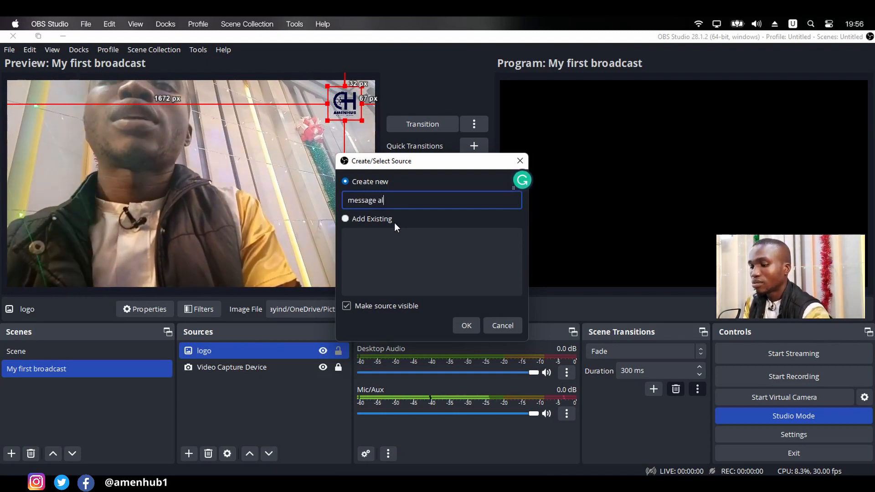
pyautogui.write('ert ')
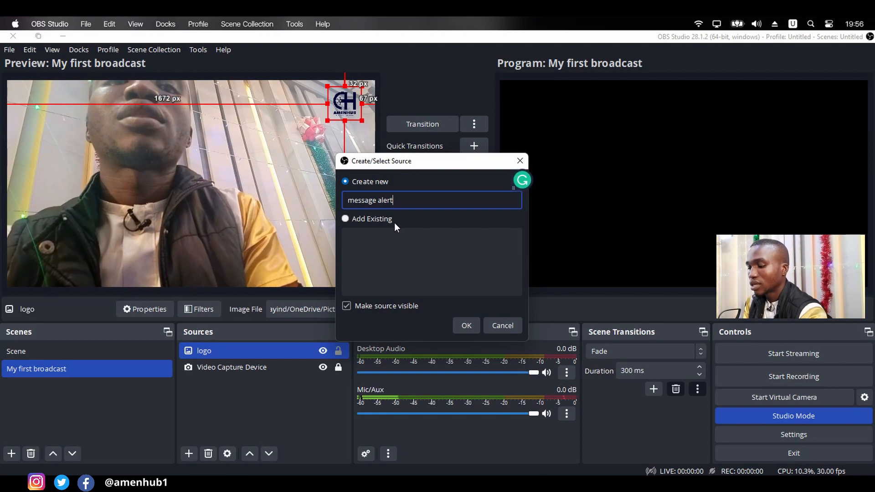
pyautogui.write('bg')
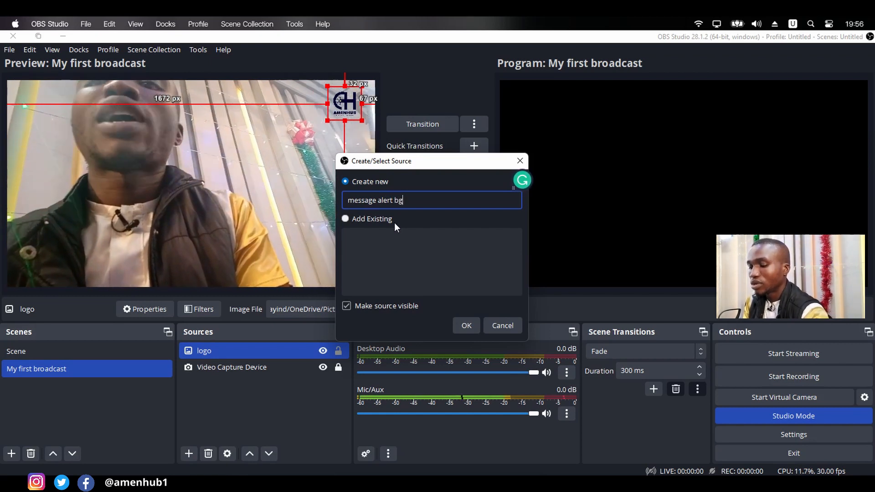
pyautogui.press('Return')
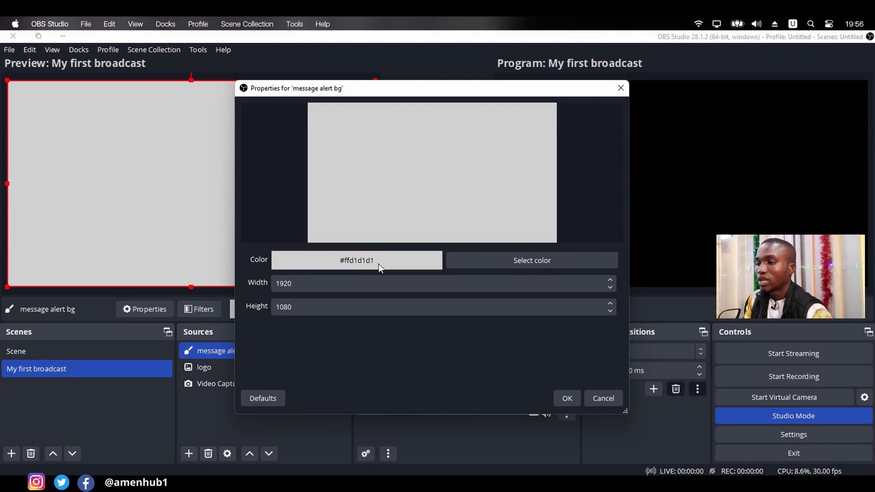
# - Set the message alert bg colour to yellow, #ffff00, and accept the source properties
pyautogui.click(494, 257)
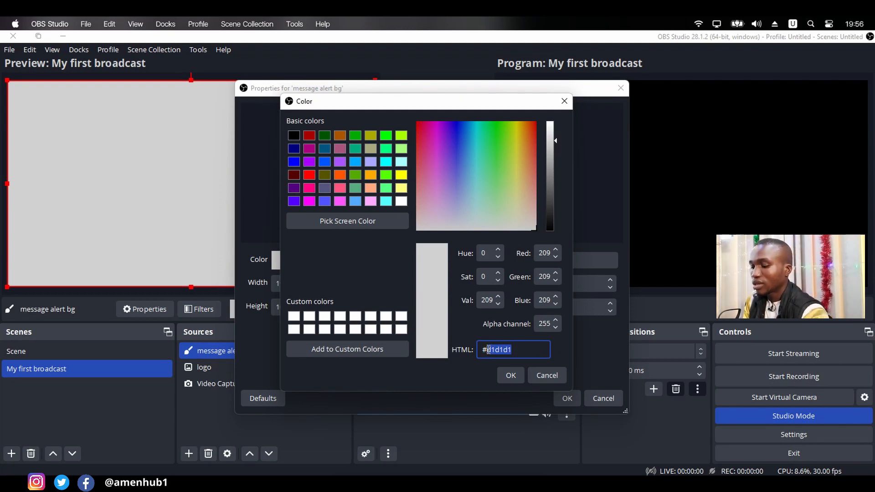
pyautogui.click(489, 349)
pyautogui.write('#fff')
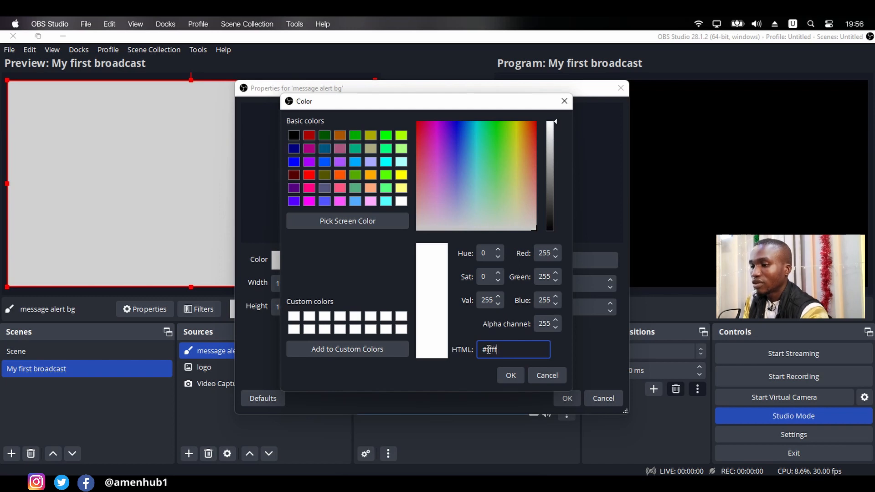
pyautogui.write('f')
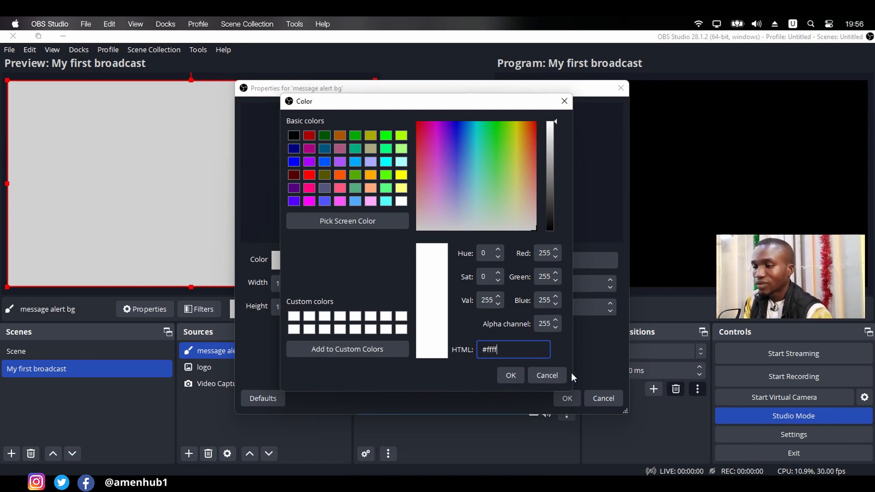
pyautogui.write('00')
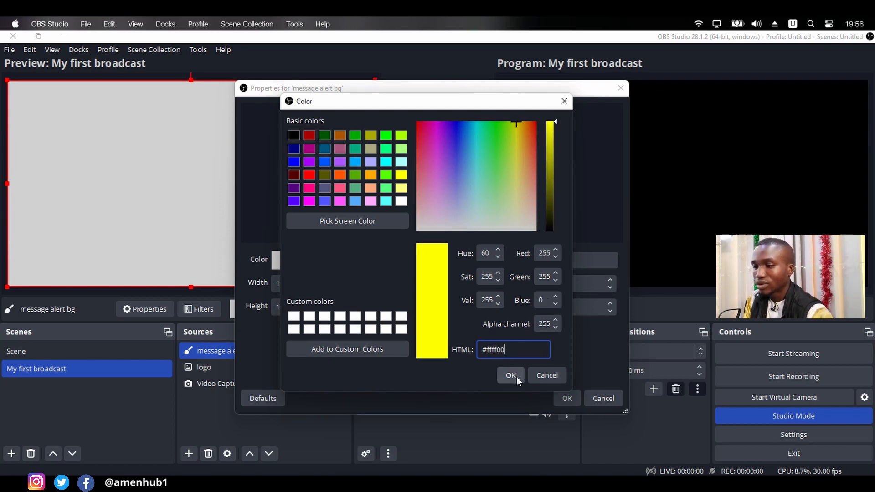
pyautogui.click(511, 375)
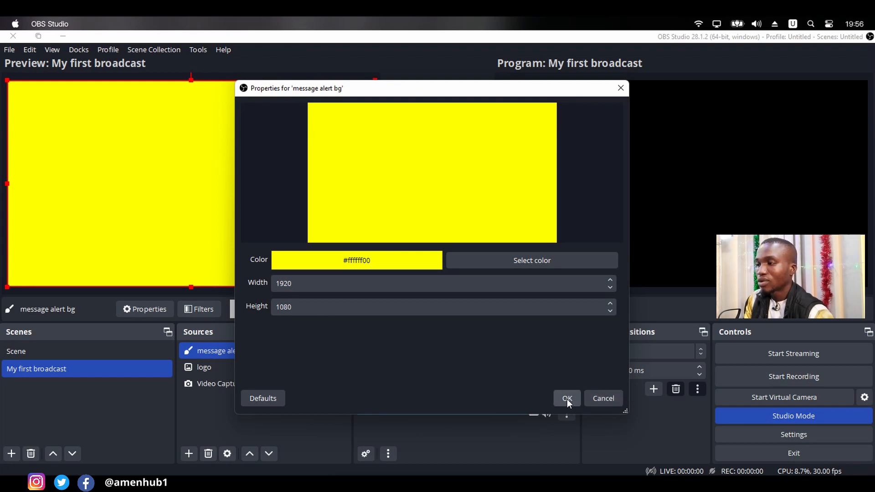
pyautogui.click(567, 399)
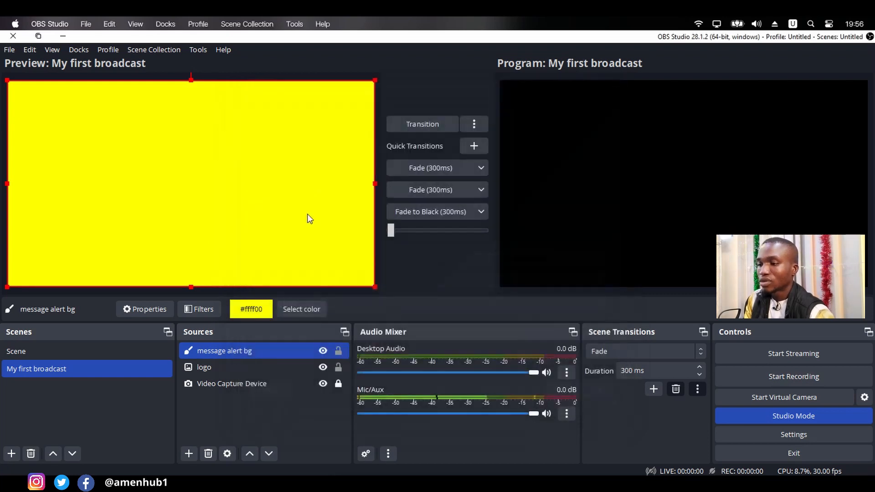
# - Shrink the yellow message alert bg to a thin full-width strip along the video's bottom edge, starting about 1022 px below the top
pyautogui.click(192, 80)
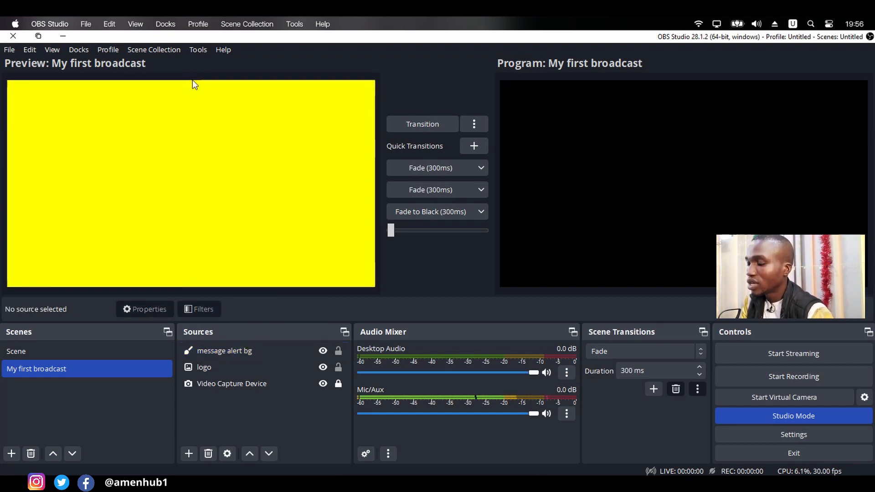
pyautogui.click(193, 102)
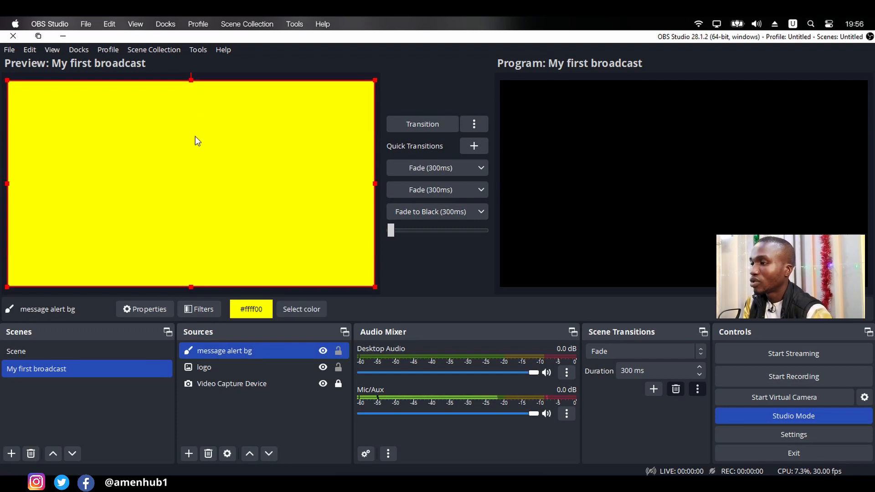
pyautogui.moveTo(190, 80); pyautogui.dragTo(169, 276)
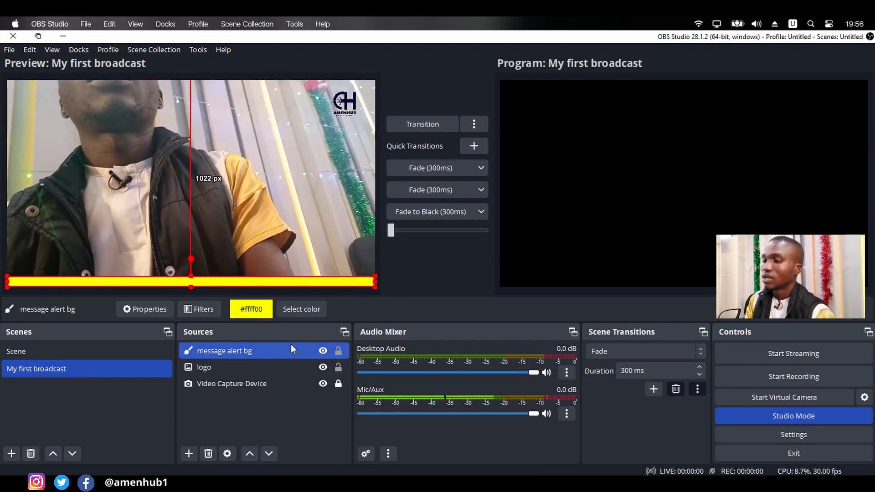
# - Create a new Text (GDI+) source named "scrolling text" in the My first broadcast scene
pyautogui.click(269, 369)
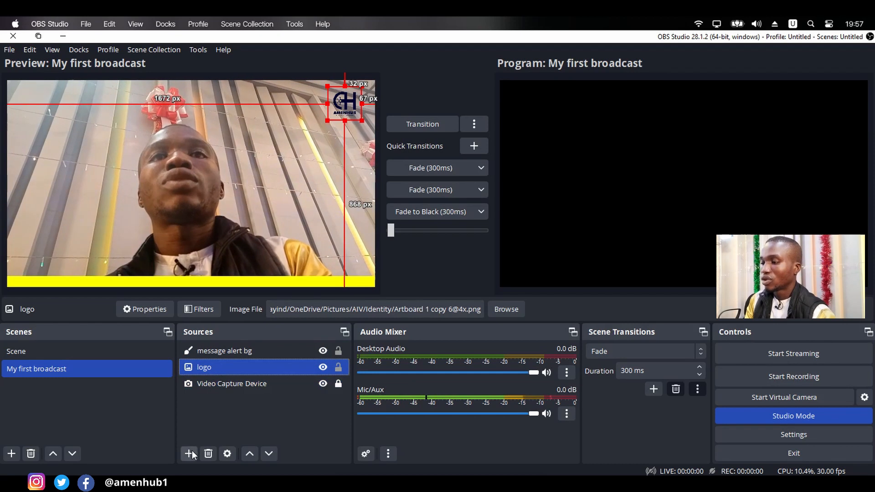
pyautogui.click(188, 454)
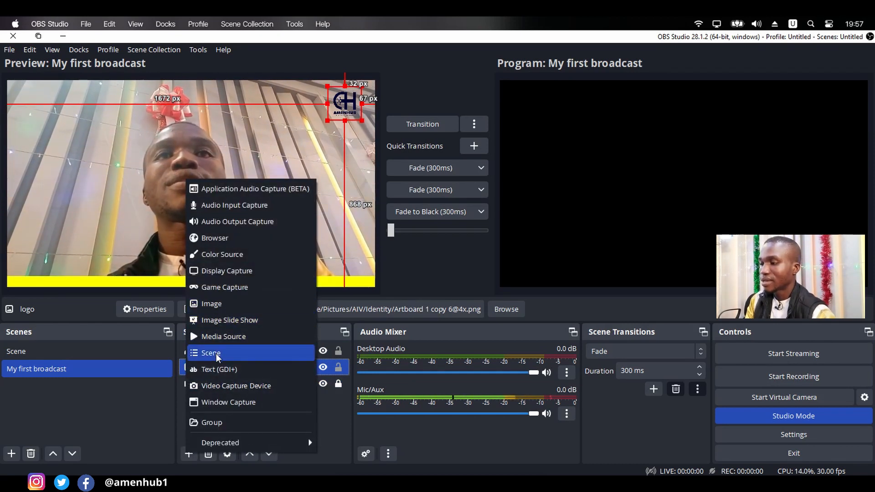
pyautogui.click(216, 369)
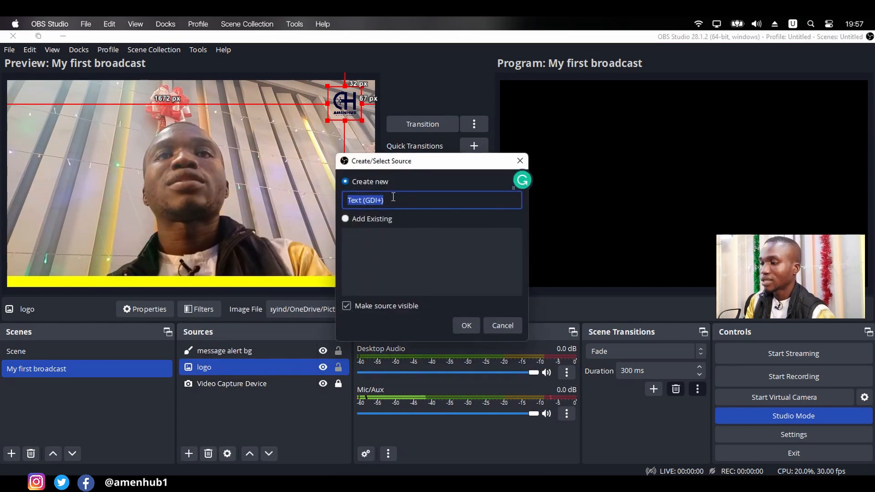
pyautogui.write('sc')
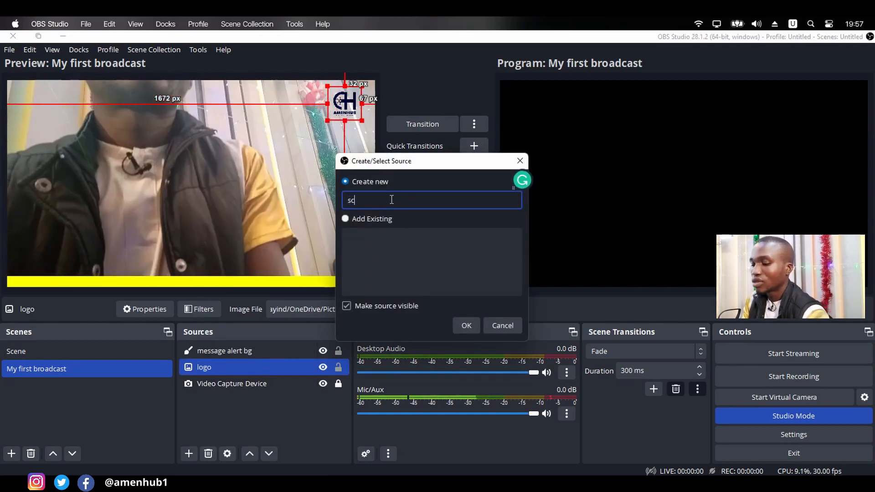
pyautogui.write('rollin')
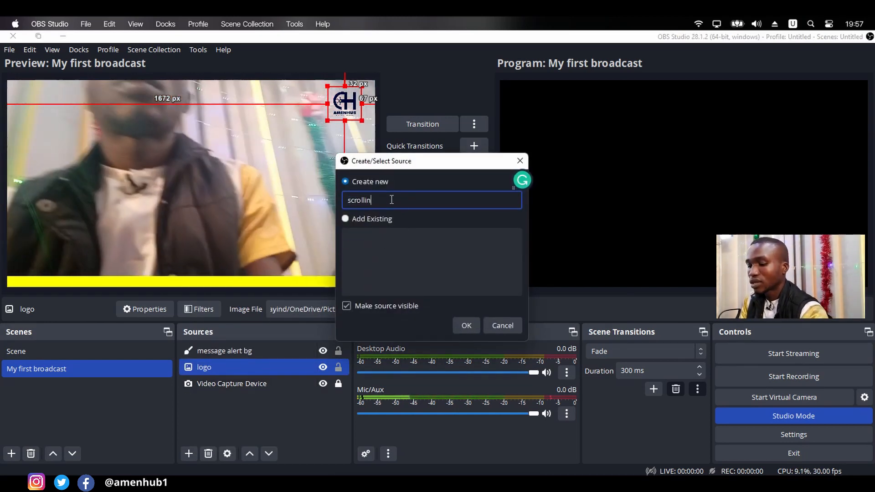
pyautogui.write('g text')
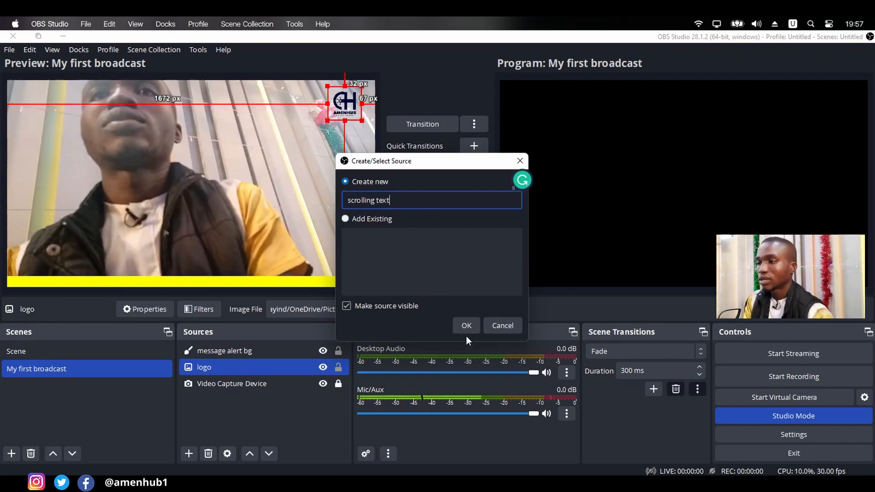
pyautogui.click(466, 334)
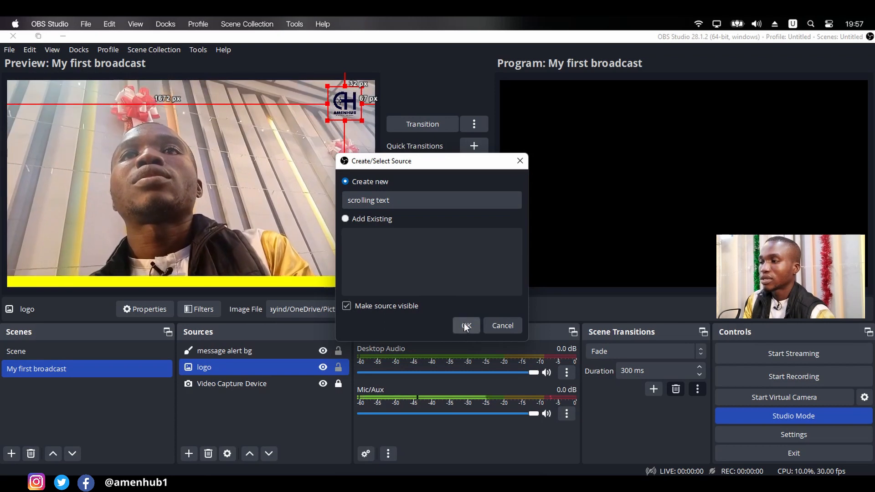
pyautogui.click(465, 326)
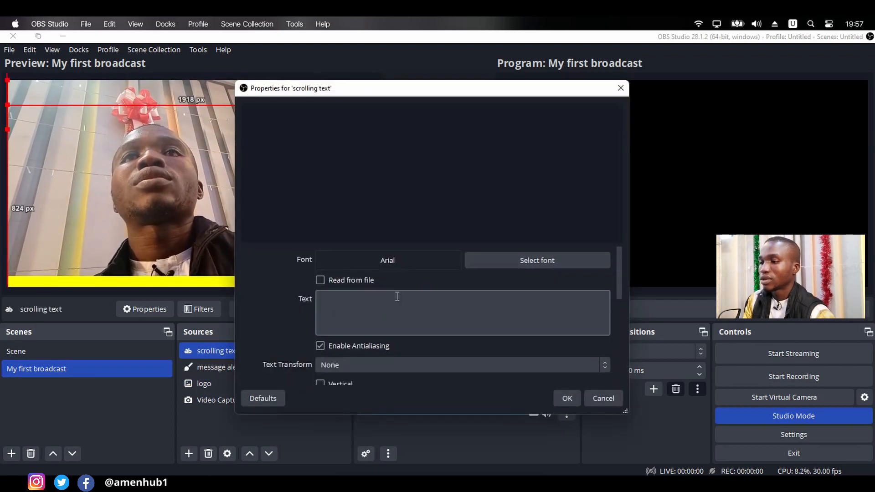
pyautogui.click(405, 308)
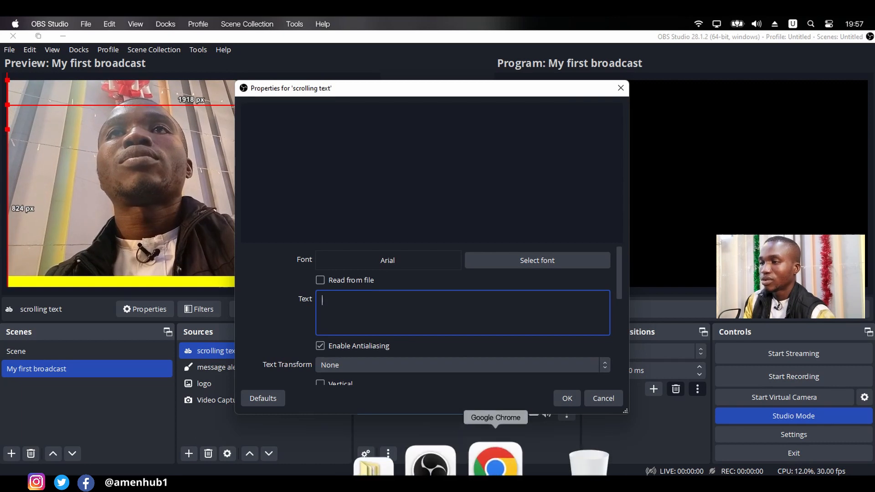
pyautogui.click(496, 461)
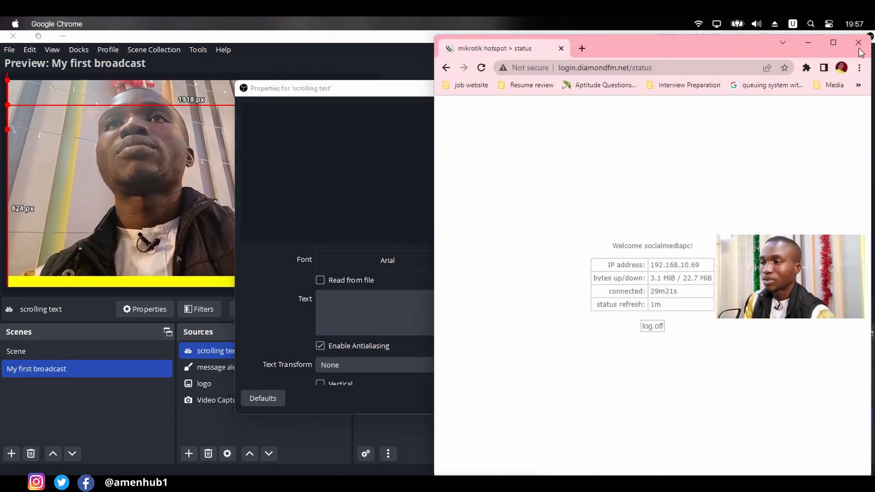
pyautogui.click(815, 40)
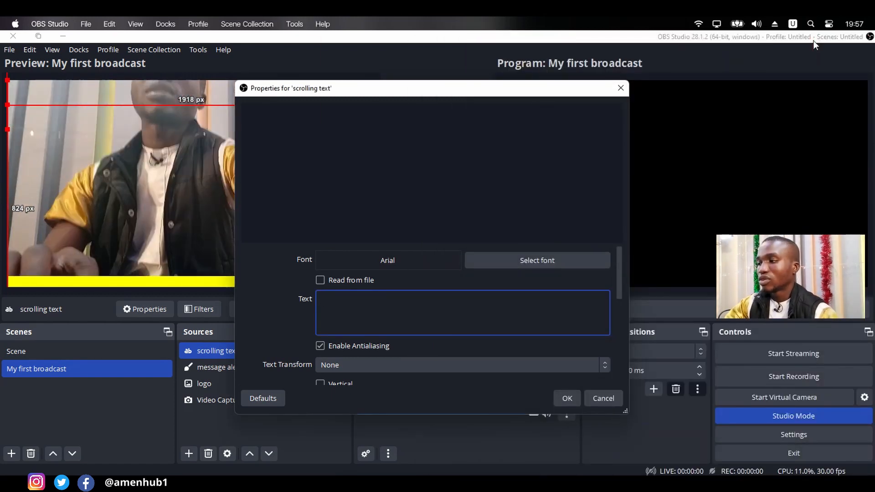
pyautogui.write('W')
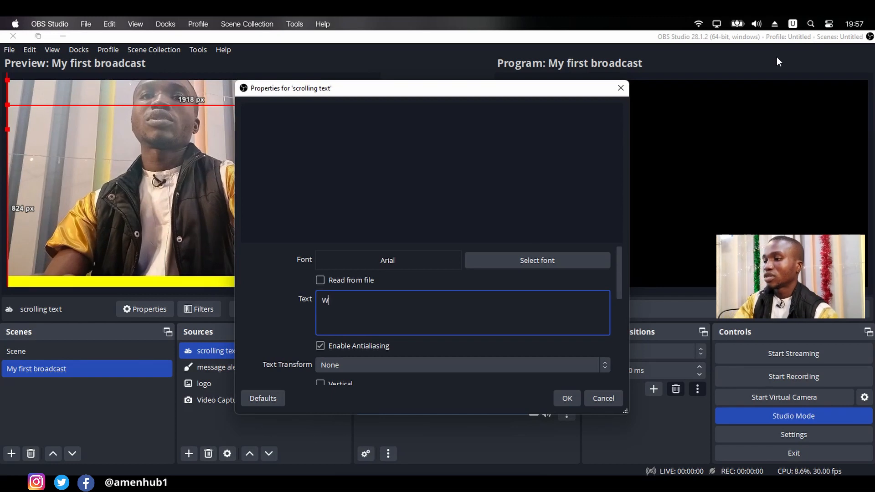
pyautogui.write('elcome to')
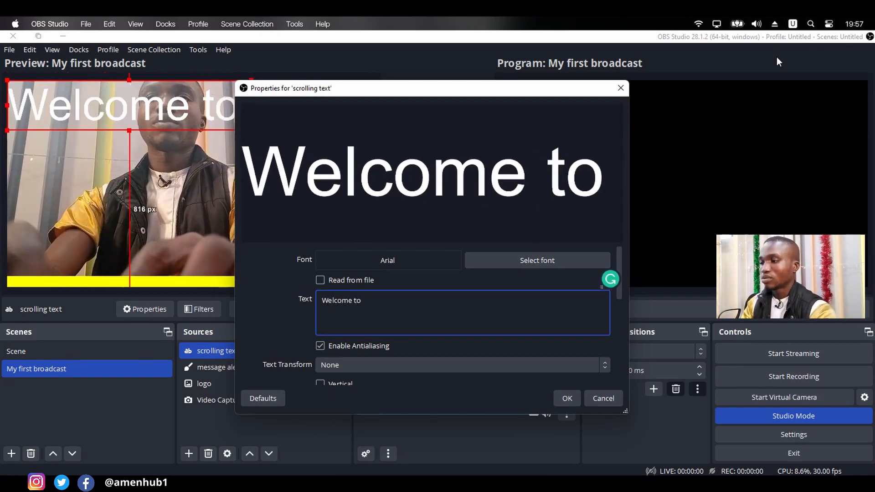
pyautogui.write(' my YouTUbe channel @amenhub, dont forget to subscrib')
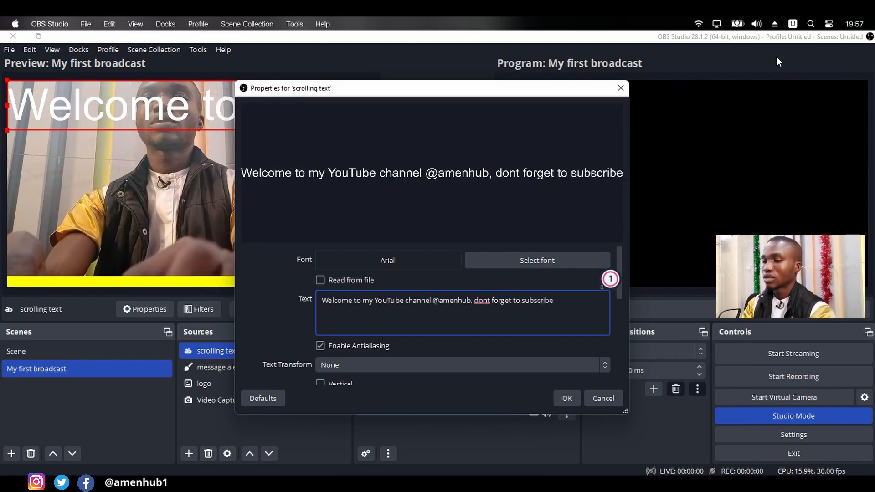
pyautogui.write('e')
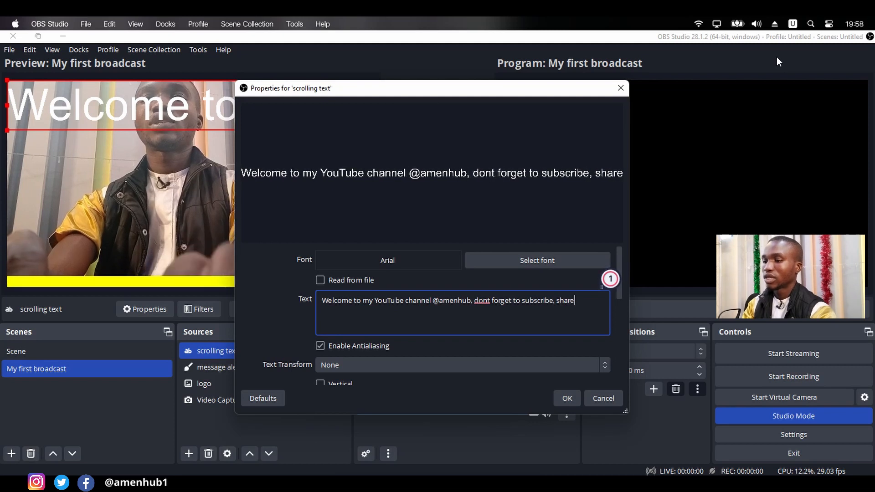
pyautogui.write(', come')
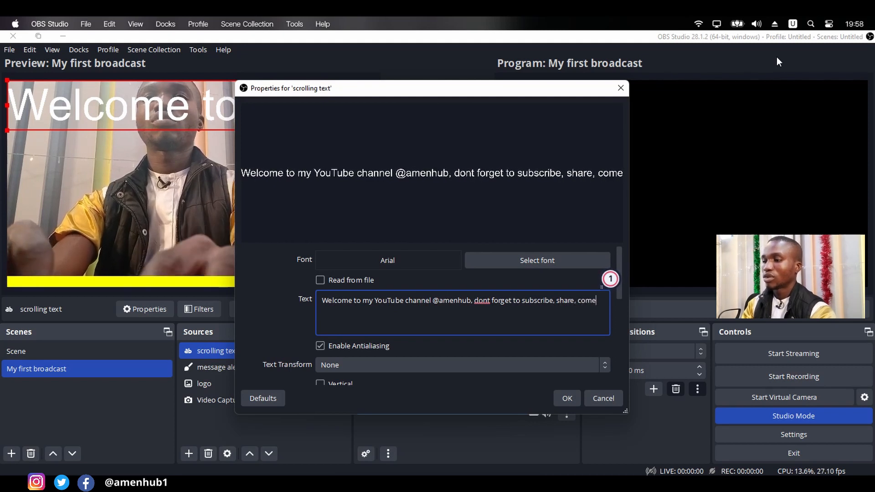
pyautogui.press('BackSpace')
pyautogui.write('ment and sha')
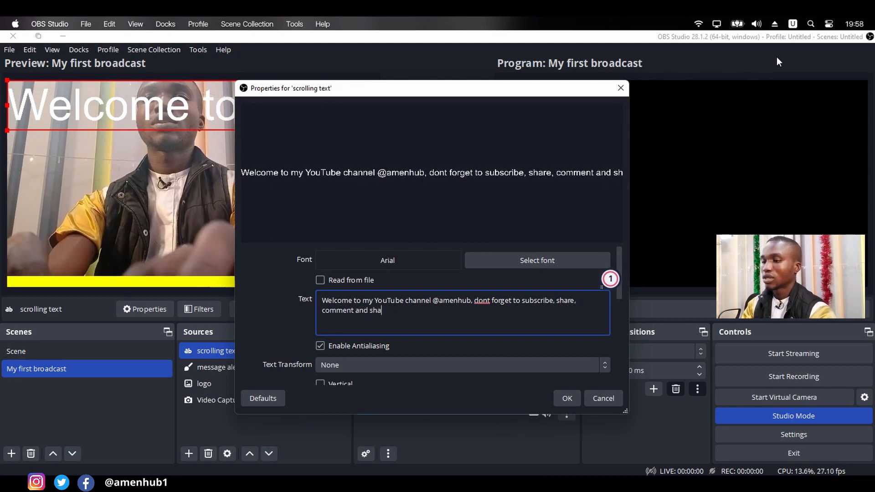
pyautogui.write('re')
pyautogui.press('BackSpace')
pyautogui.press('BackSpace')
pyautogui.press('BackSpace')
pyautogui.press('BackSpace')
pyautogui.press('BackSpace')
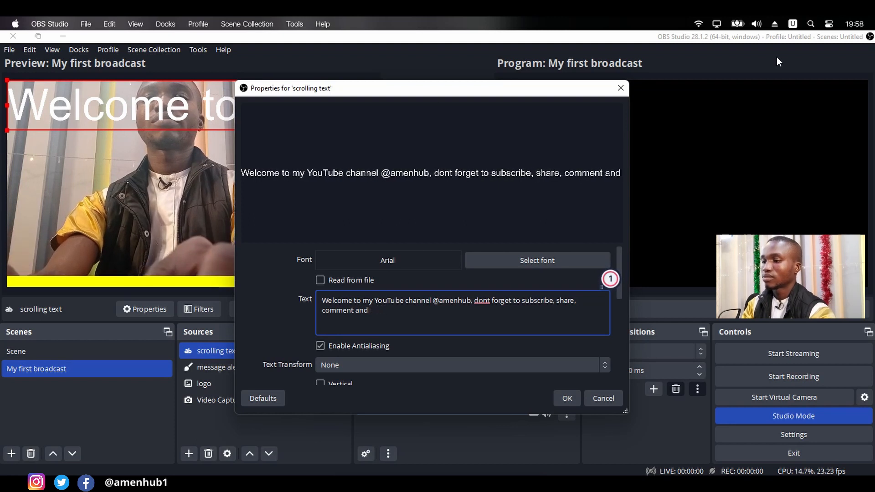
pyautogui.write('en')
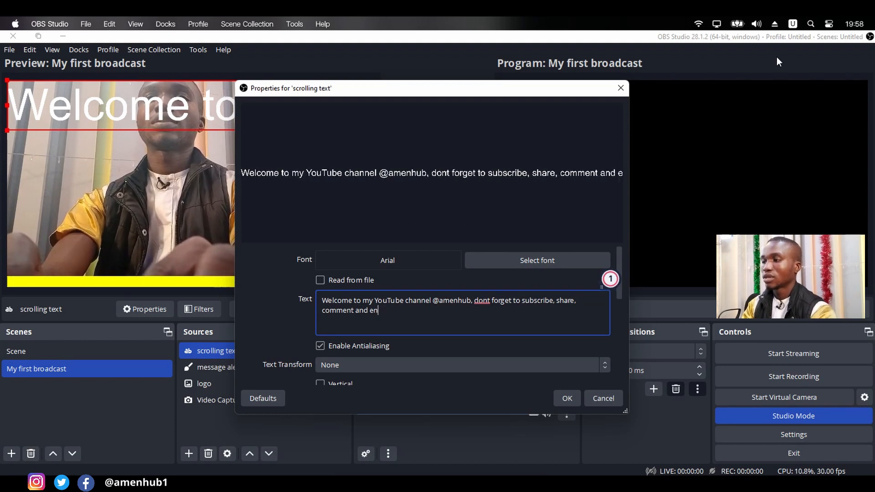
pyautogui.write('joy')
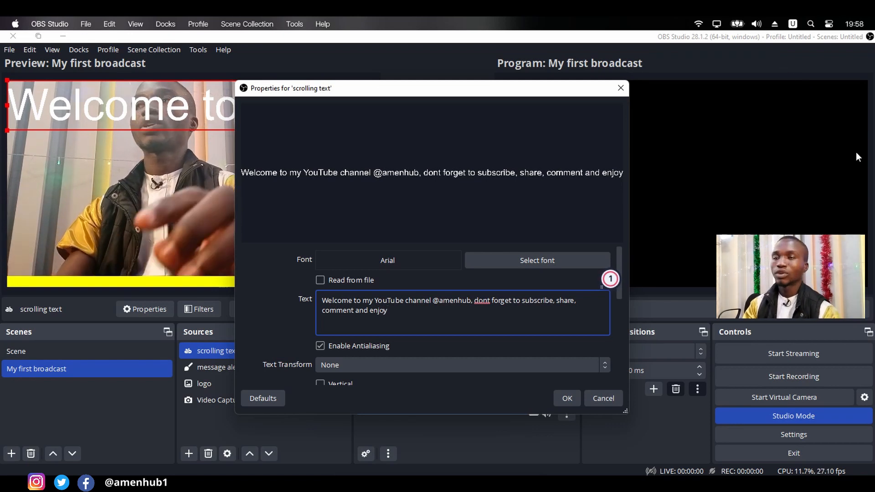
# - Set the scrolling text's font to Futura Md BT in the Medium style
pyautogui.click(521, 261)
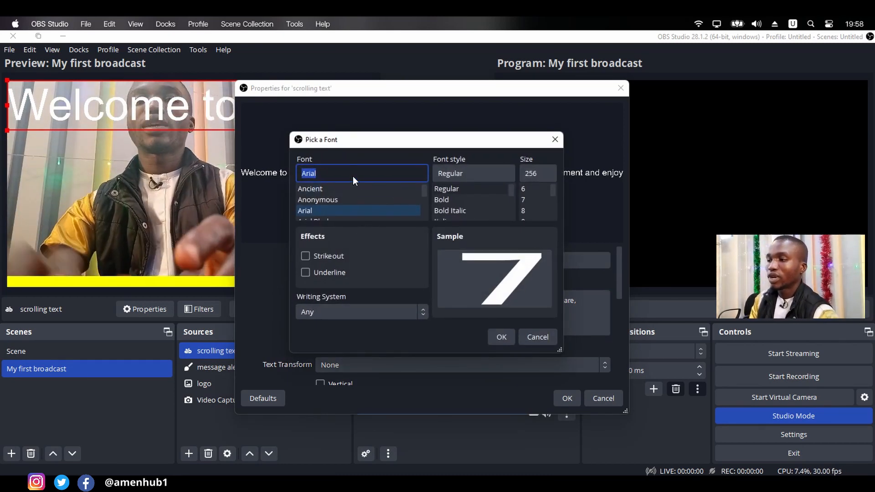
pyautogui.write('Futura')
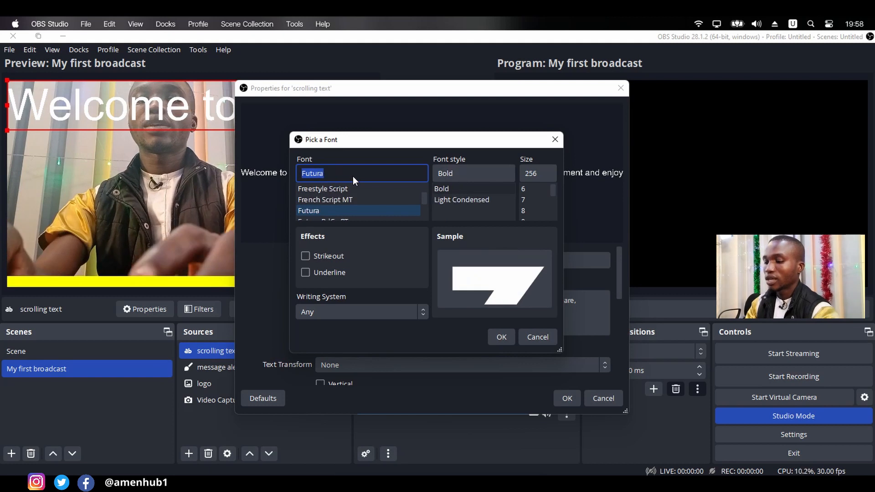
pyautogui.click(330, 216)
pyautogui.scroll(-2, 330, 212)
pyautogui.click(329, 212)
pyautogui.scroll(-1, 330, 212)
pyautogui.scroll(2, 329, 212)
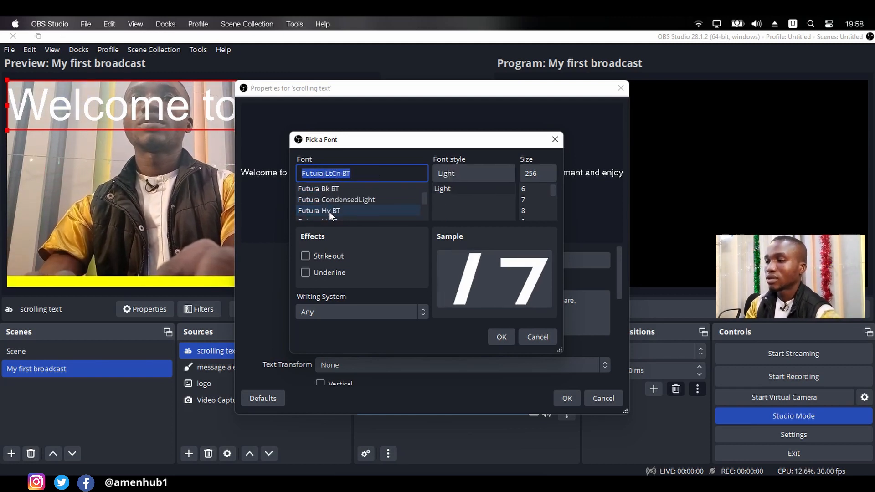
pyautogui.scroll(2, 330, 212)
pyautogui.scroll(-4, 329, 212)
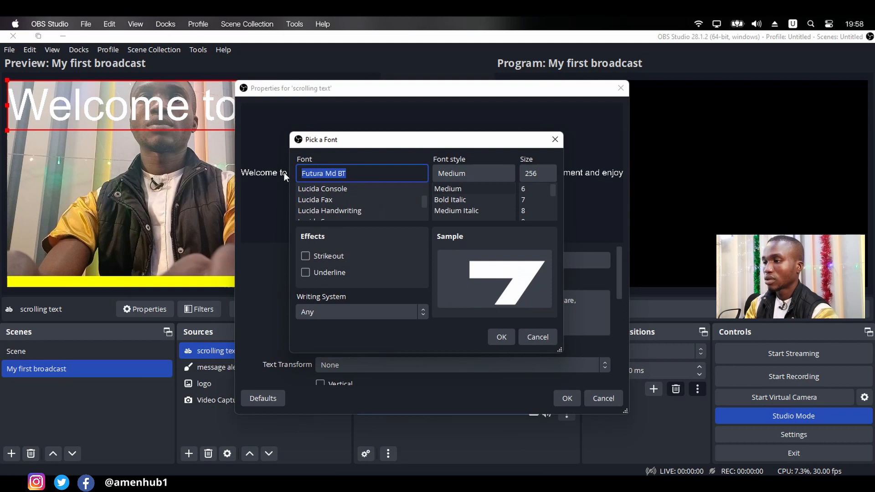
pyautogui.press('Return')
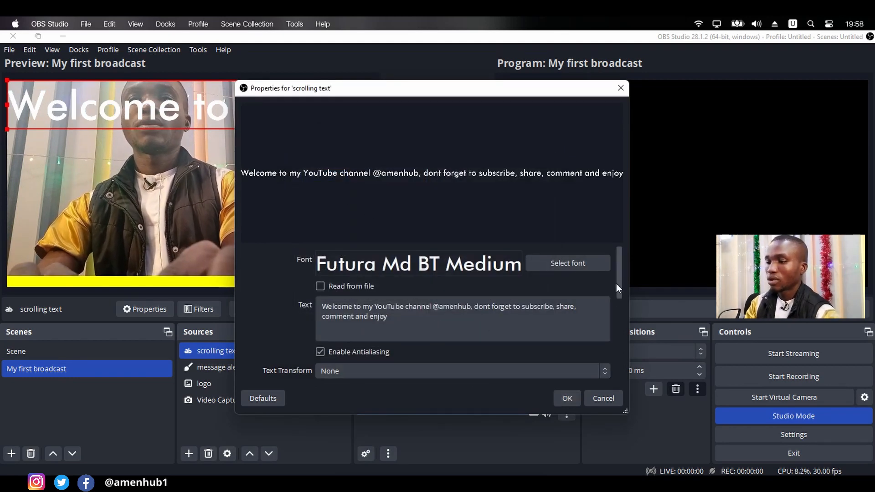
# - Set the scrolling text's colour to black, #000000
pyautogui.moveTo(616, 284); pyautogui.dragTo(619, 327)
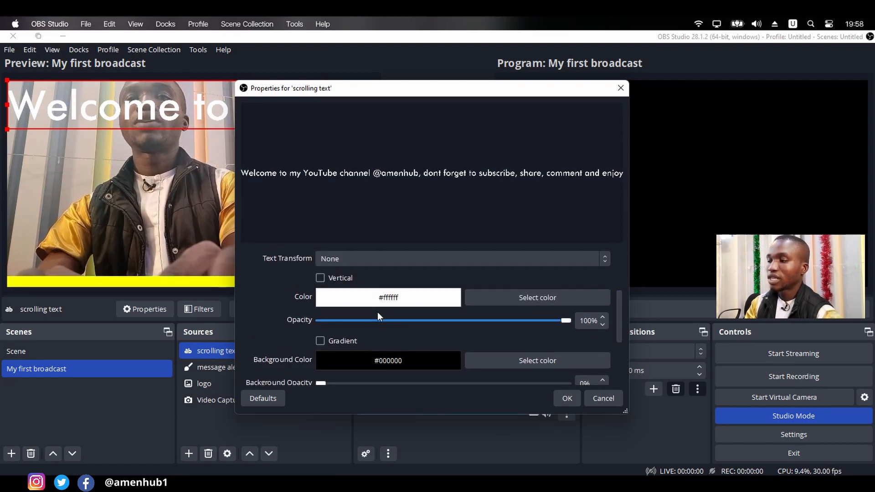
pyautogui.click(491, 298)
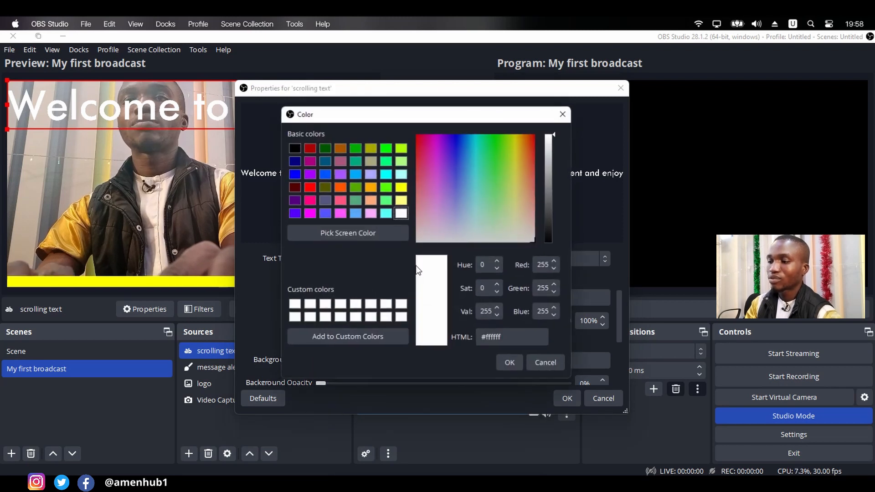
pyautogui.click(294, 148)
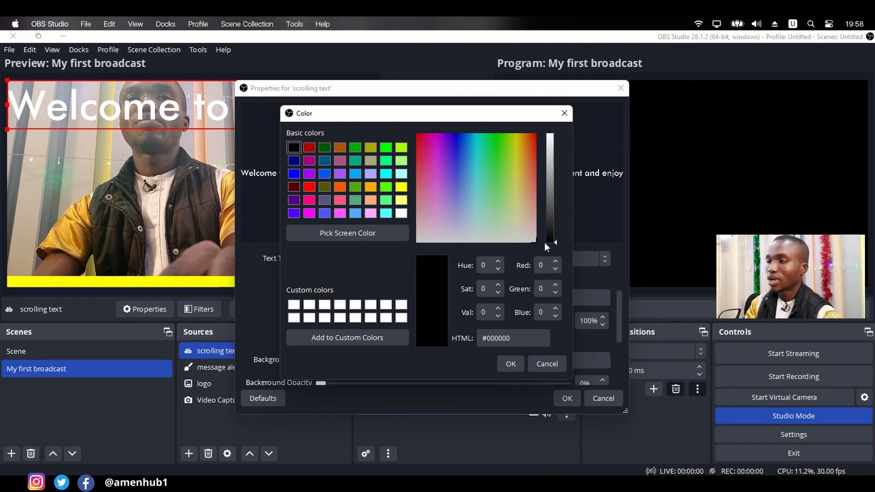
pyautogui.click(515, 368)
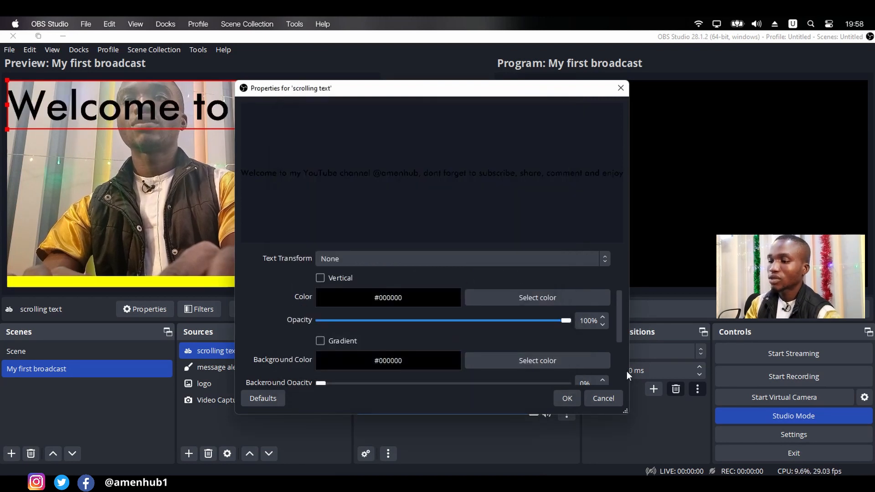
# - Set the scrolling text's font size to 100, keeping Futura Md BT Medium
pyautogui.moveTo(622, 301); pyautogui.dragTo(621, 259)
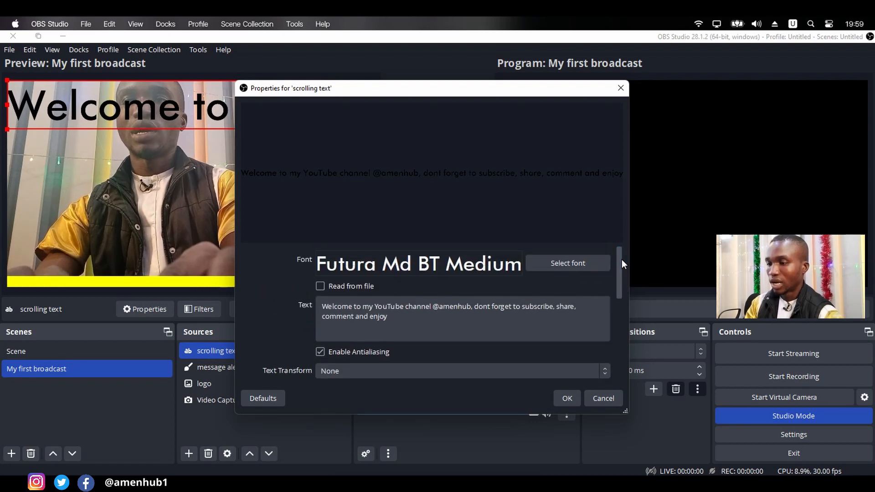
pyautogui.click(559, 264)
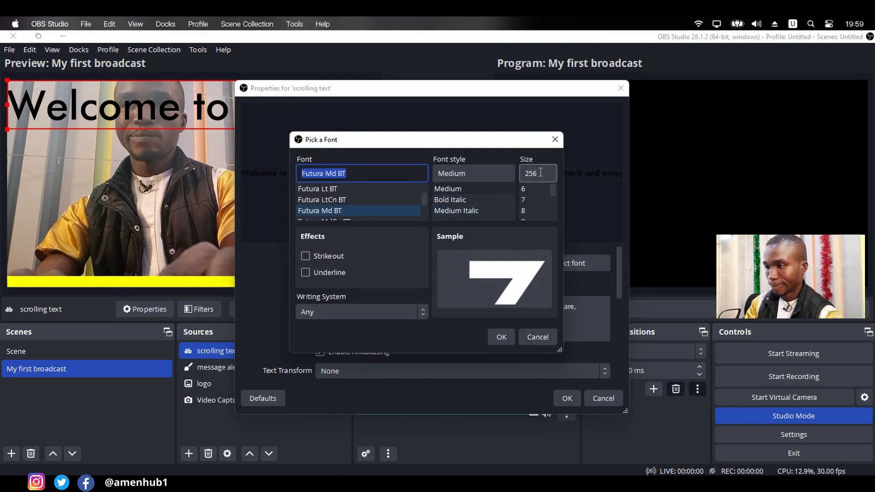
pyautogui.click(540, 172)
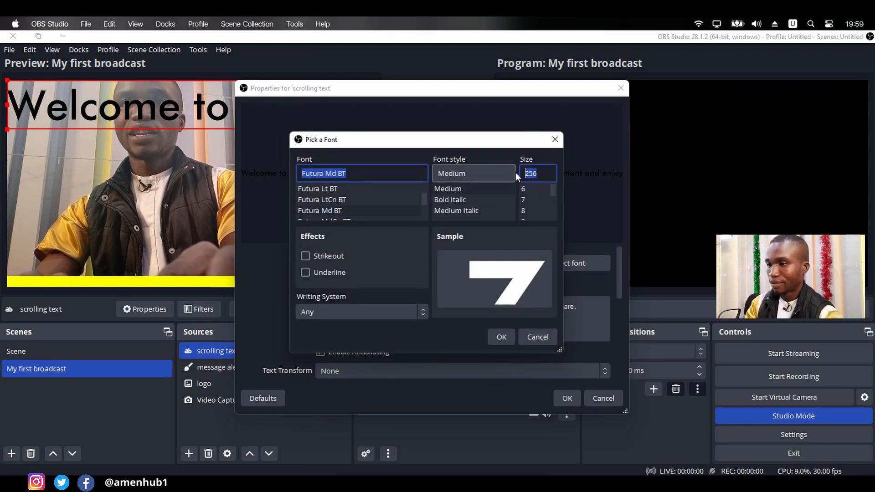
pyautogui.write('100')
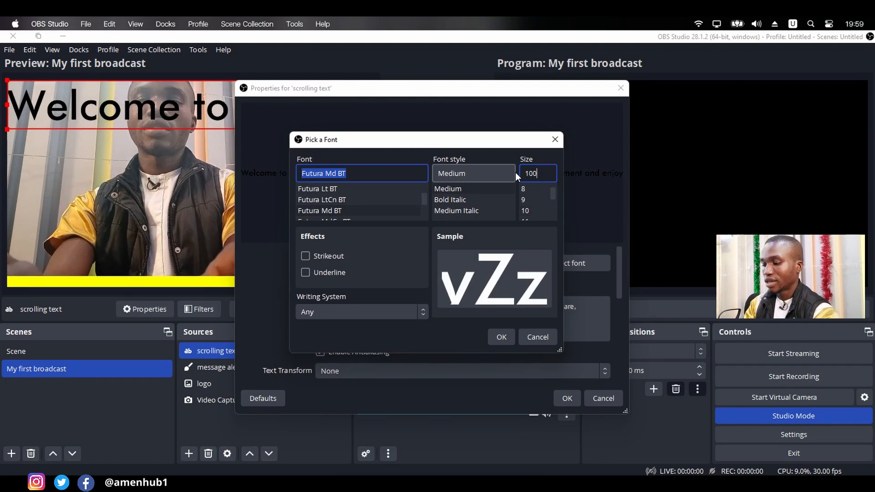
pyautogui.click(497, 338)
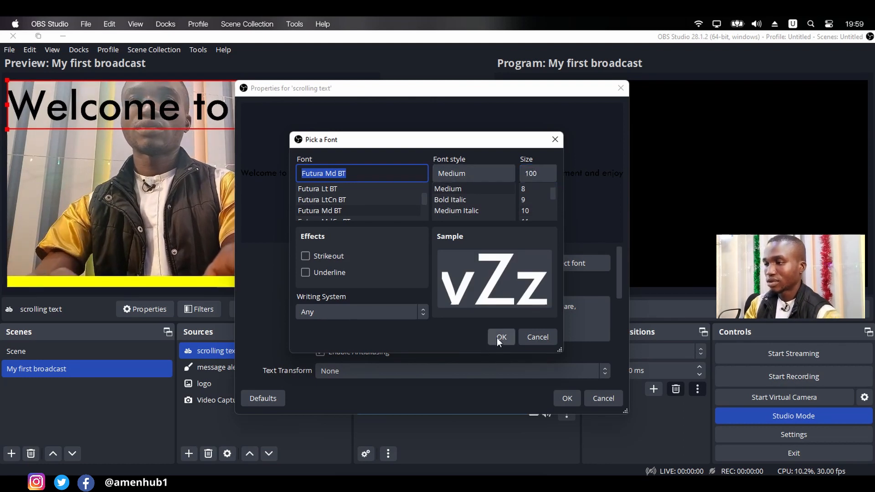
# - Reduce the scrolling text's font size to 70
pyautogui.click(584, 267)
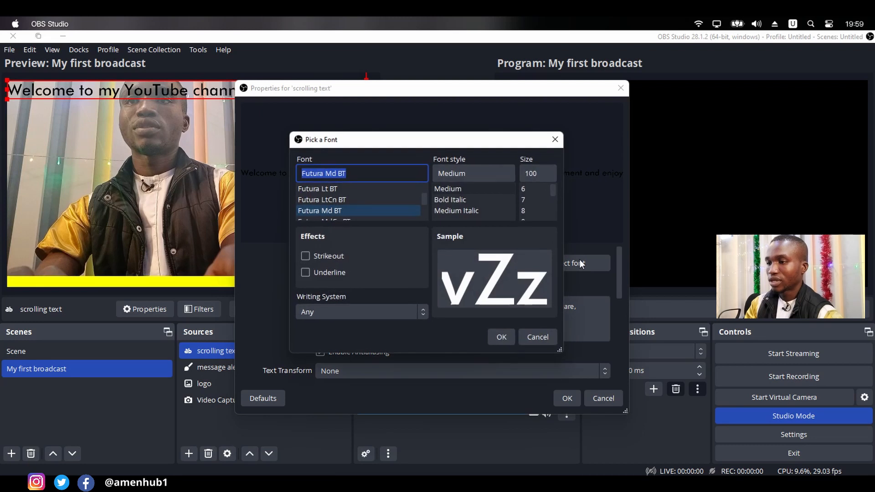
pyautogui.doubleClick(536, 181)
pyautogui.write('72')
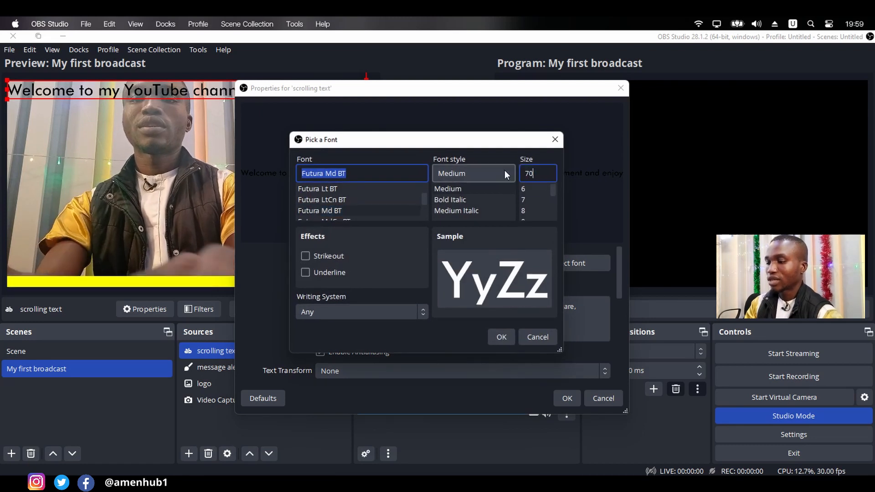
pyautogui.press('Return')
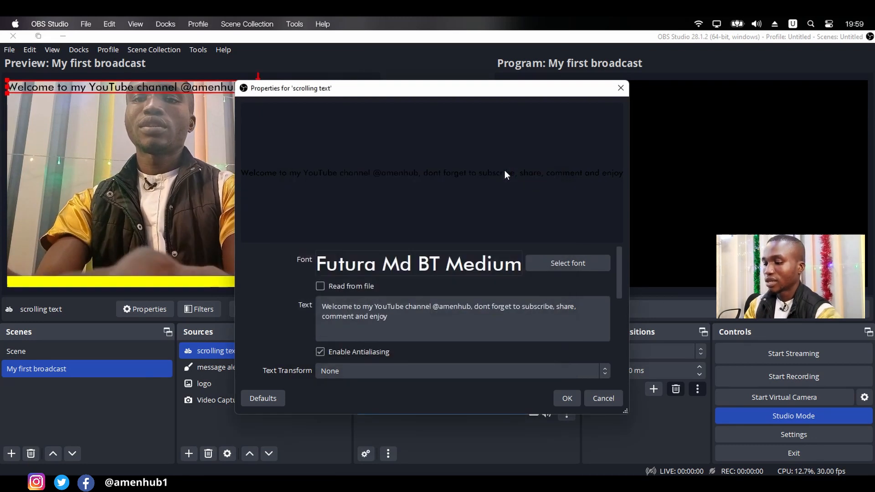
# - Set the scrolling text's font size to 60 and accept the source properties
pyautogui.click(565, 265)
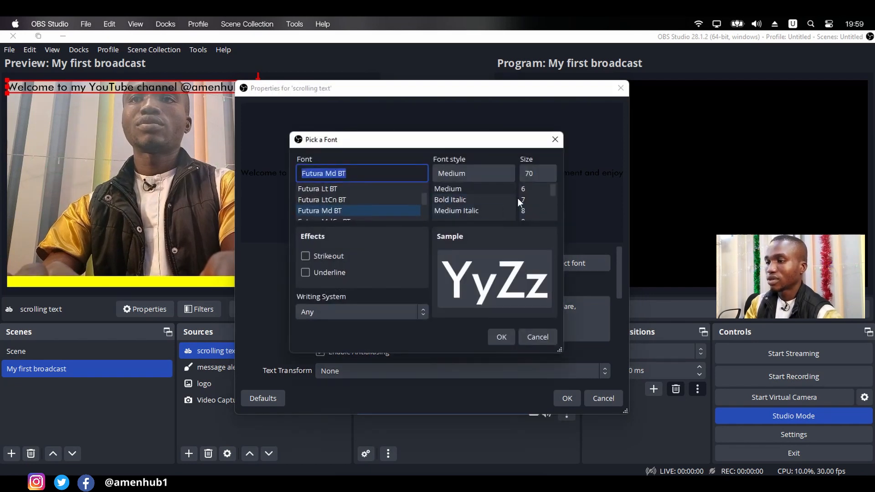
pyautogui.click(534, 175)
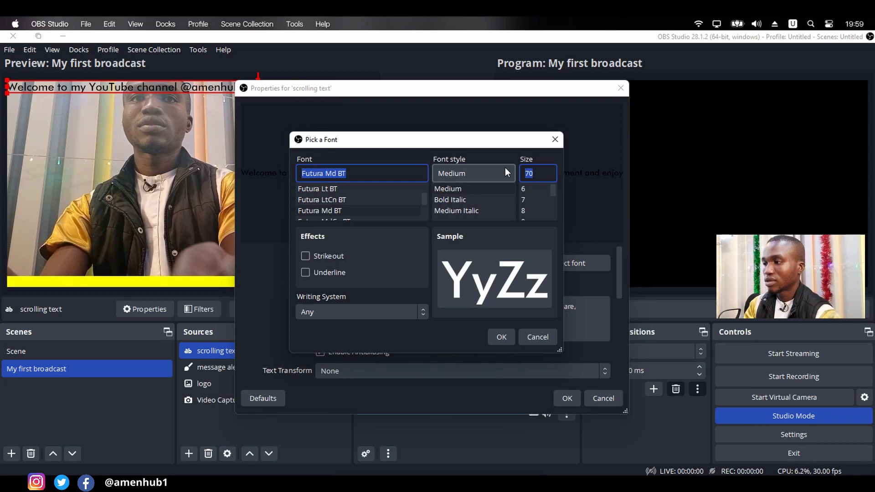
pyautogui.write('60')
pyautogui.press('Return')
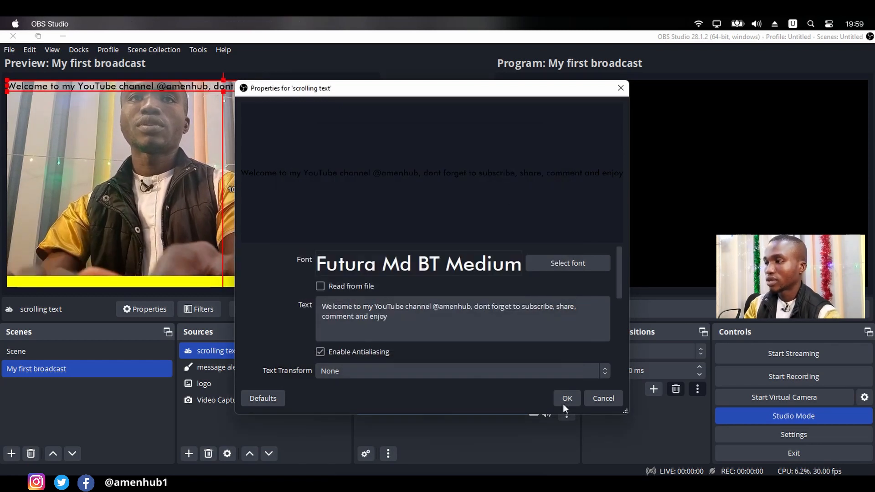
pyautogui.click(567, 398)
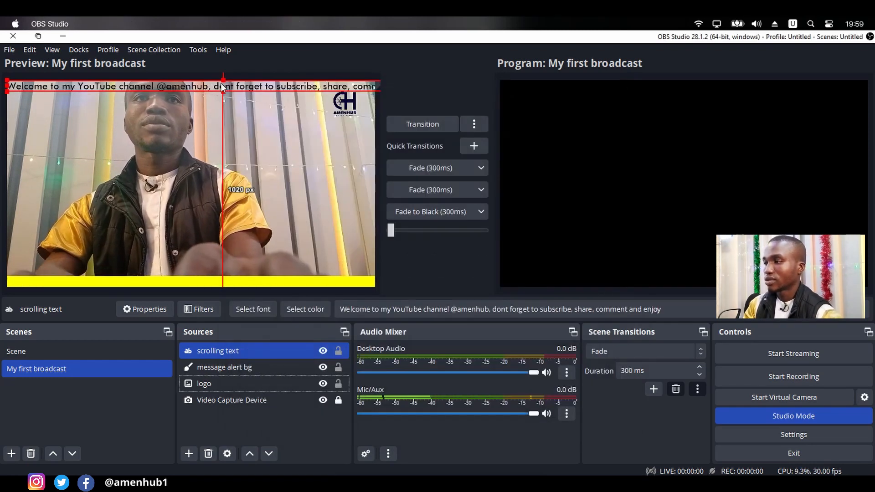
# - Move the scrolling text down onto the yellow strip in the preview, about 168 px from the left edge and 1020 px below the top
pyautogui.moveTo(227, 96); pyautogui.dragTo(253, 279)
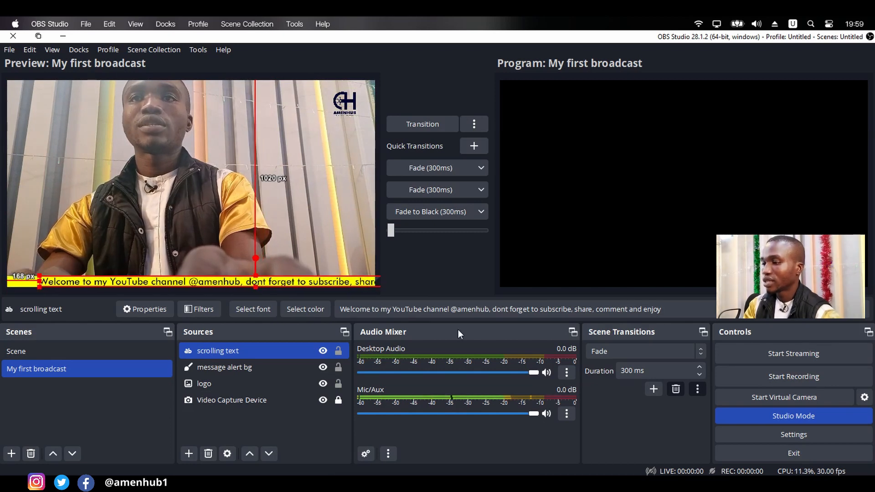
pyautogui.keyDown('ctrl'); pyautogui.click(280, 385); pyautogui.keyUp('ctrl')
pyautogui.keyDown('ctrl'); pyautogui.click(280, 384); pyautogui.keyUp('ctrl')
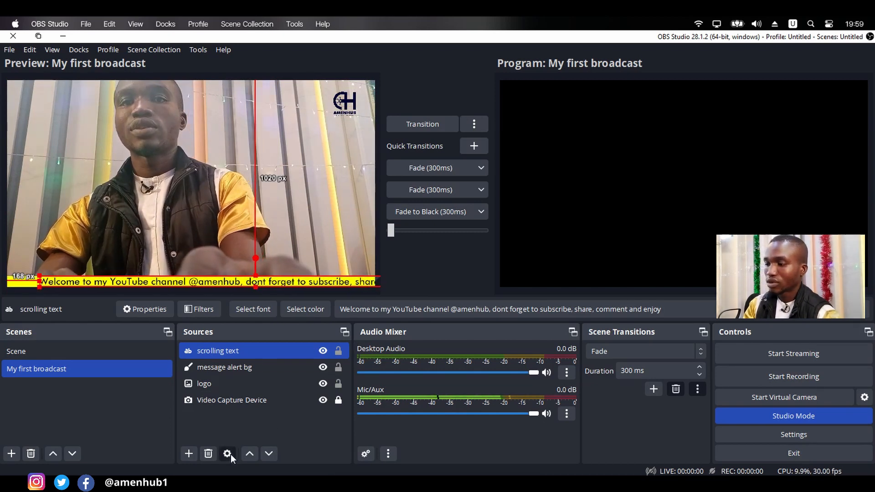
# - Set the scrolling text's font size to 40 and accept the source properties
pyautogui.click(231, 454)
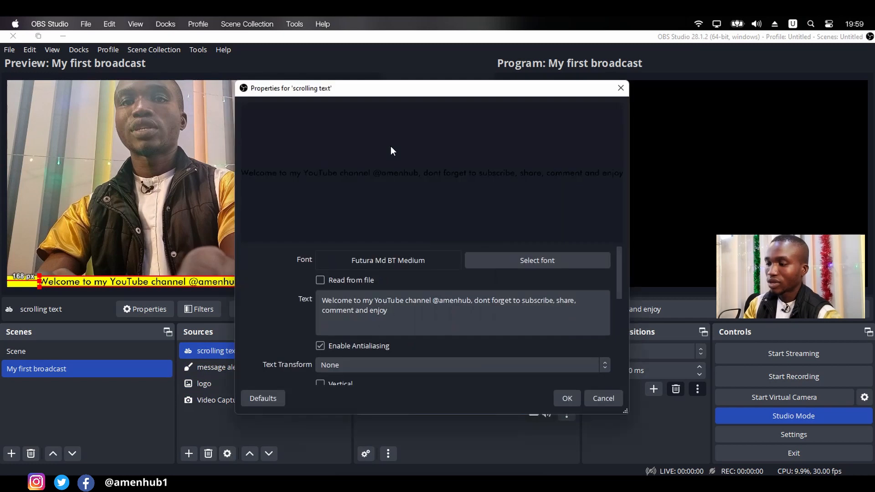
pyautogui.click(554, 259)
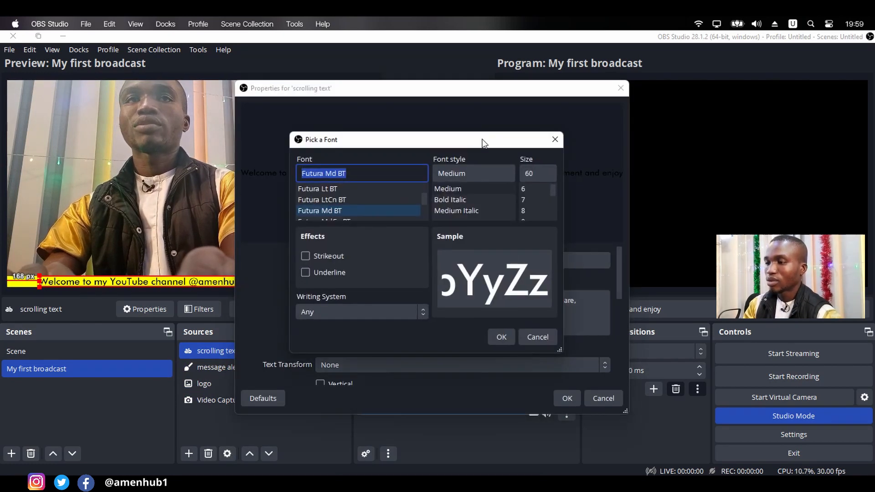
pyautogui.doubleClick(536, 175)
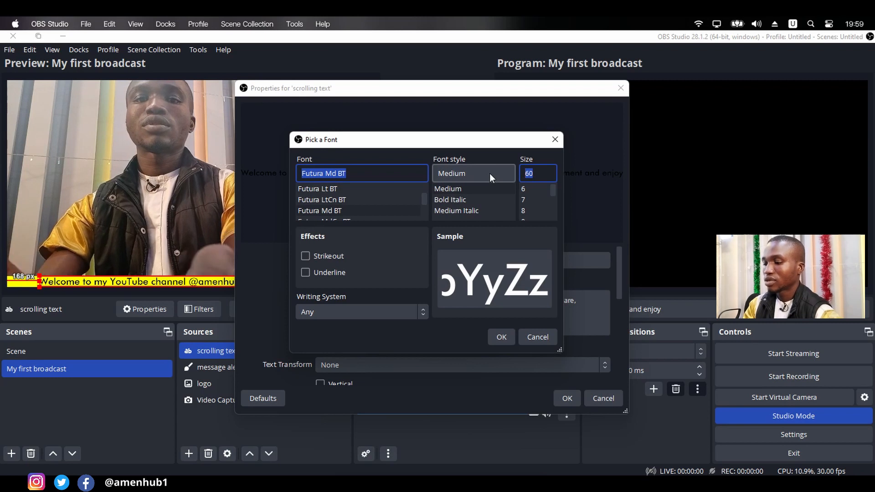
pyautogui.write('40')
pyautogui.press('Return')
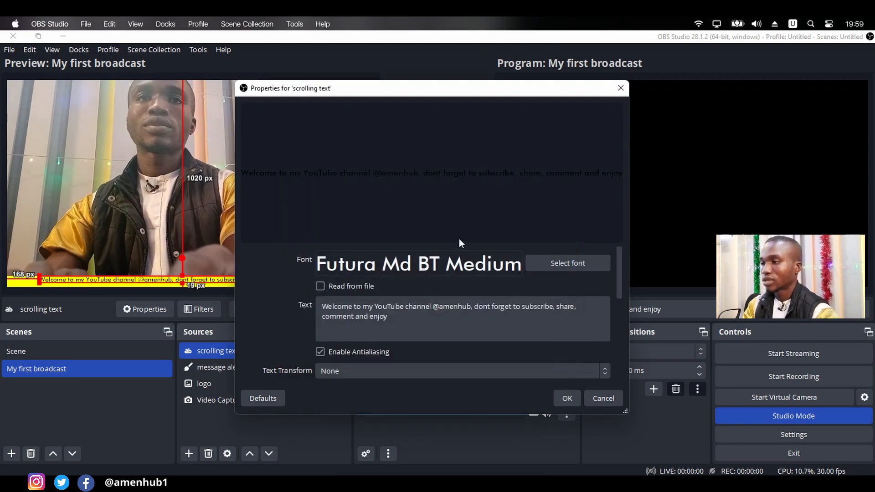
pyautogui.click(567, 399)
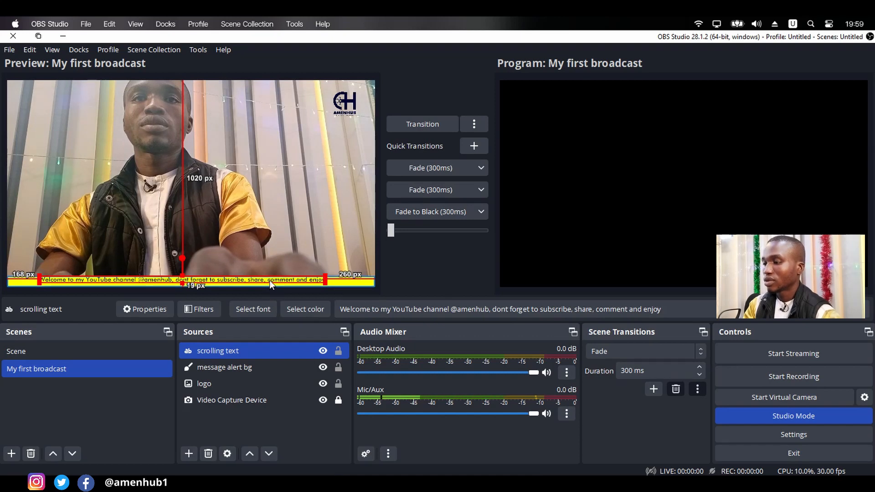
# - Move the scrolling text down within the yellow strip, about 1035 px below the top of the preview
pyautogui.moveTo(270, 281); pyautogui.dragTo(270, 283)
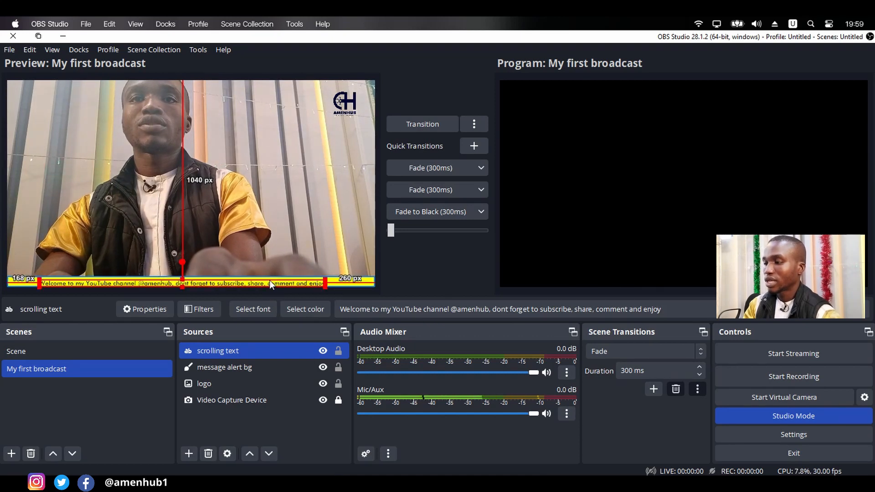
pyautogui.press('Up')
pyautogui.press('Up')
pyautogui.press('Up')
pyautogui.press('Up')
pyautogui.press('Up')
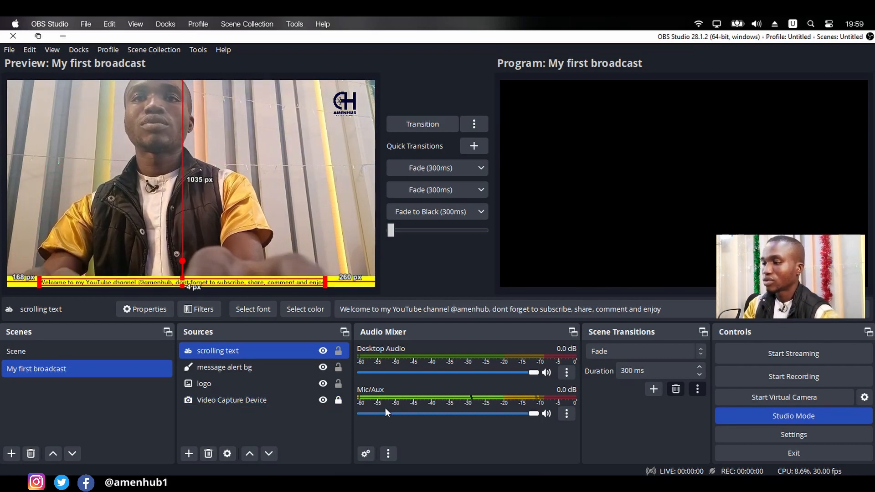
# - End the scrolling message with a full stop, append "@@@@@" and a second copy of the message, and accept the properties
pyautogui.click(233, 455)
pyautogui.click(440, 315)
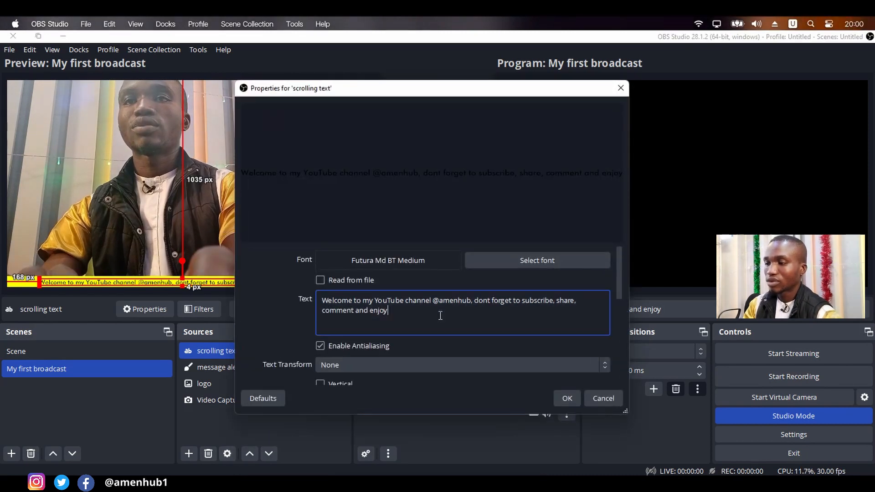
pyautogui.write('.')
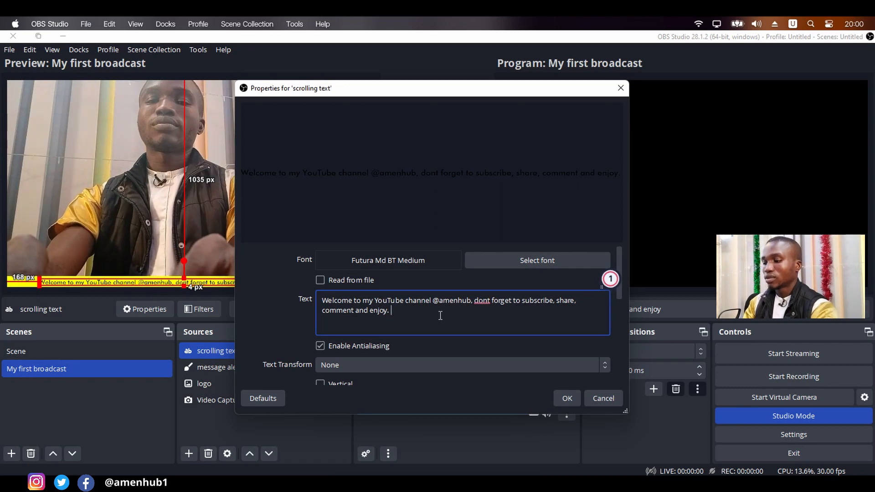
pyautogui.moveTo(390, 310); pyautogui.dragTo(318, 306)
pyautogui.hotkey('ctrl', 'c')
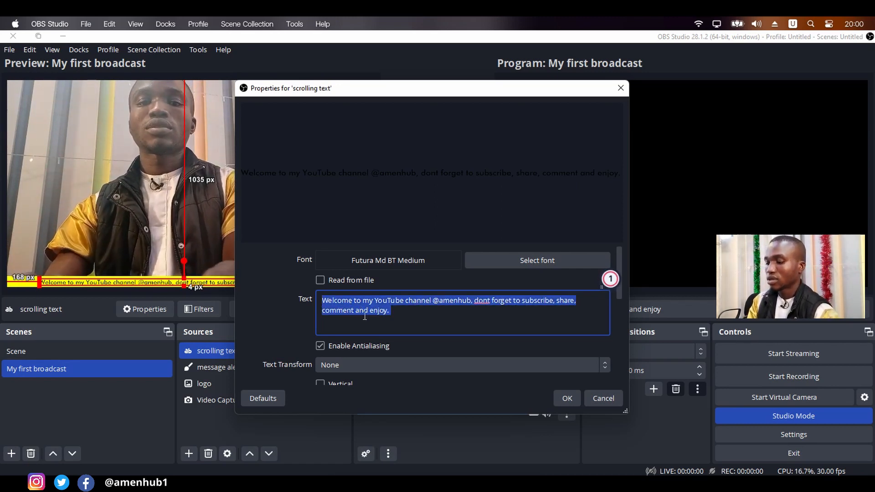
pyautogui.click(402, 312)
pyautogui.write('@@@@@')
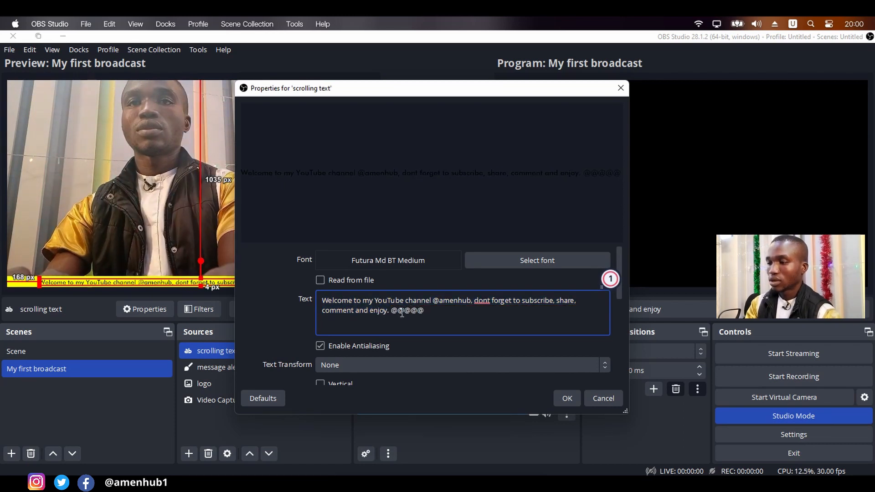
pyautogui.hotkey('ctrl', 'v')
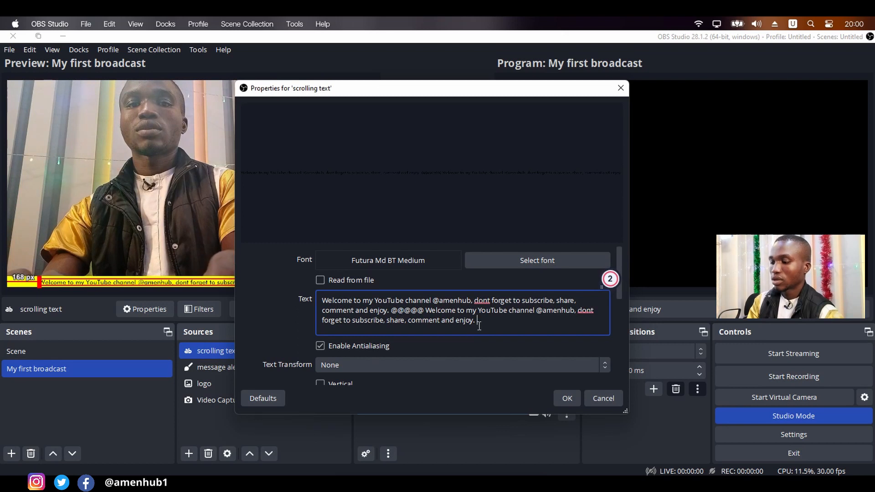
pyautogui.click(568, 398)
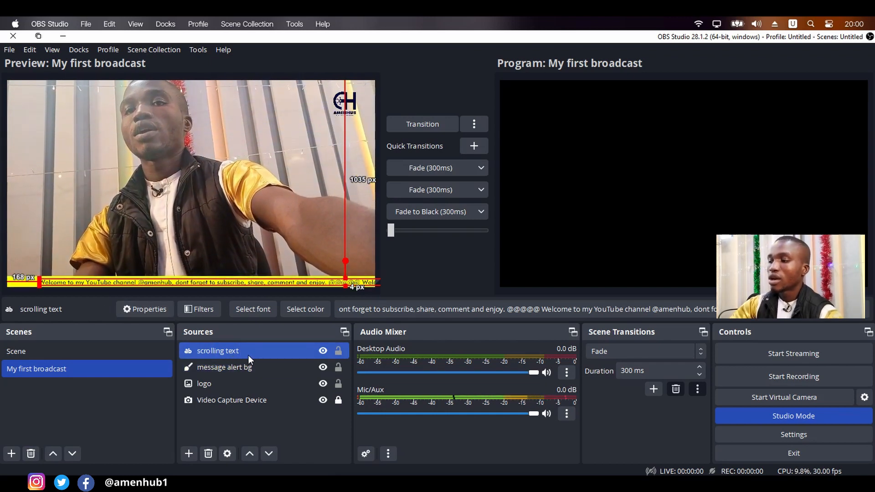
pyautogui.click(242, 399)
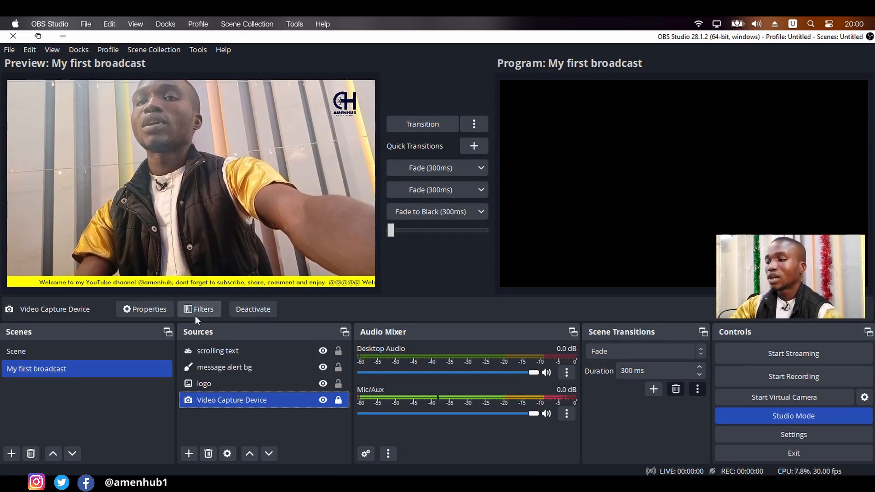
pyautogui.click(224, 356)
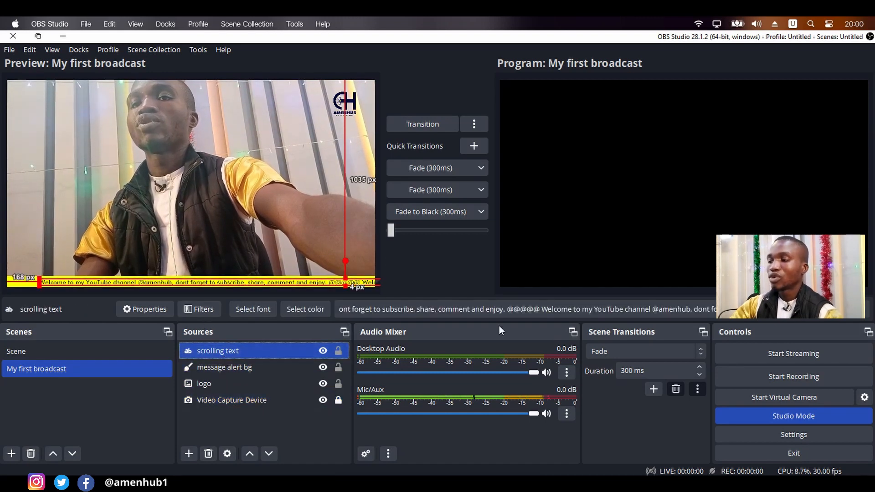
pyautogui.moveTo(489, 309); pyautogui.dragTo(609, 309)
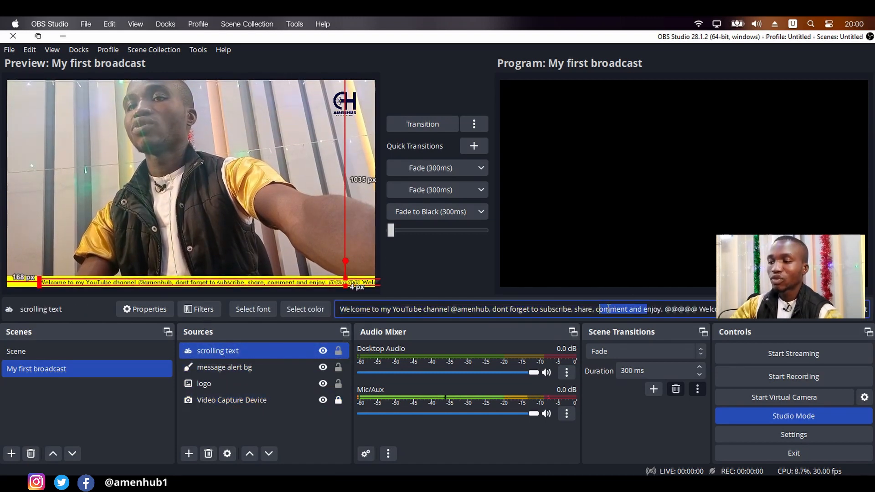
pyautogui.click(608, 309)
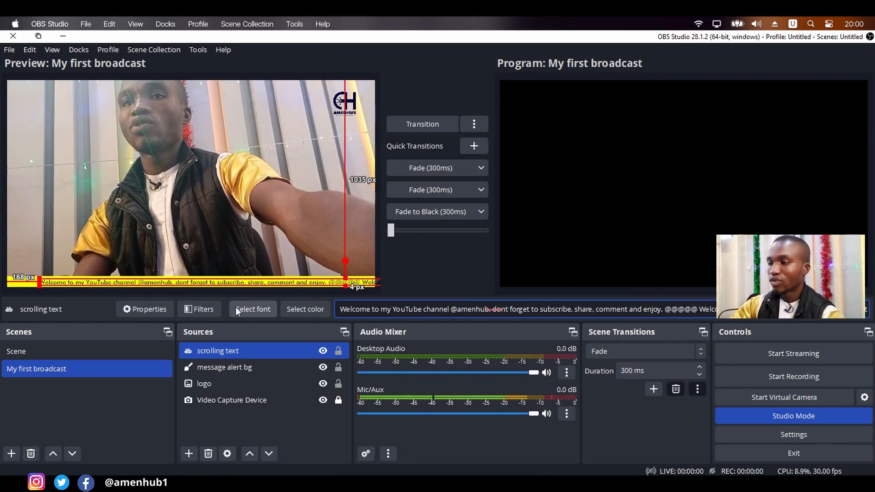
# - Add a Scroll filter named Scroll to the scrolling text source and set its horizontal speed to 51
pyautogui.click(205, 309)
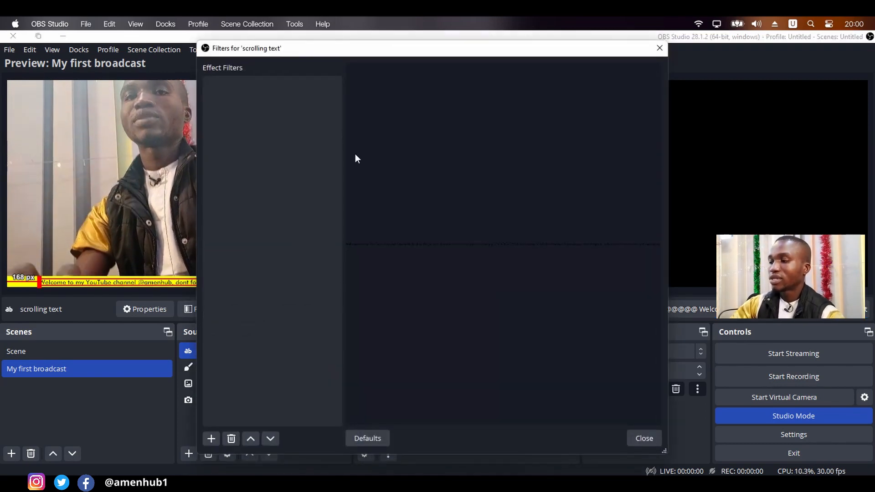
pyautogui.moveTo(321, 50); pyautogui.dragTo(499, 59)
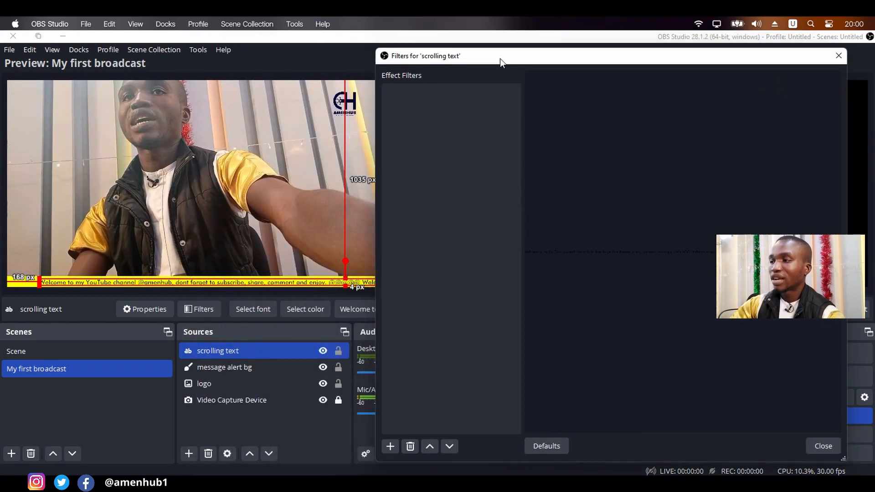
pyautogui.click(392, 449)
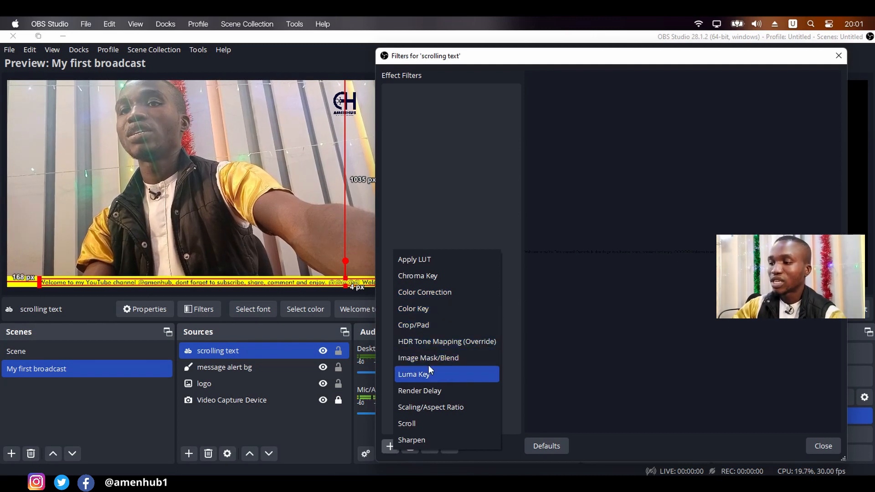
pyautogui.click(418, 428)
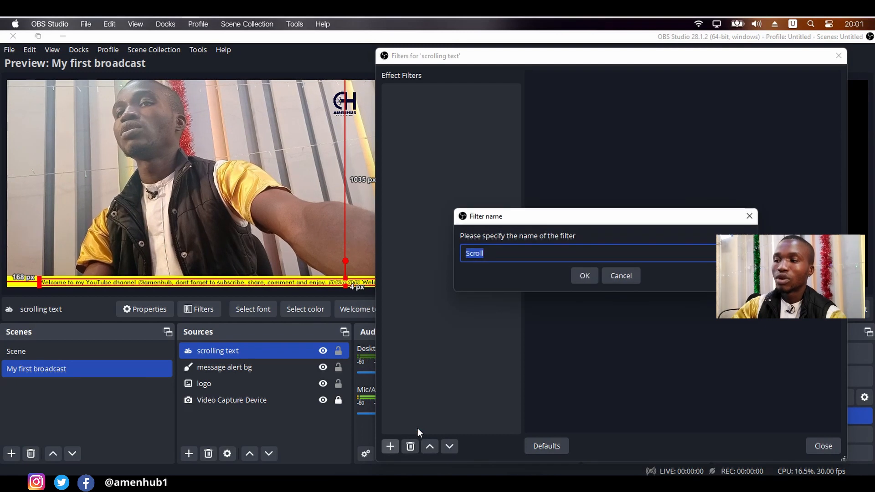
pyautogui.click(586, 277)
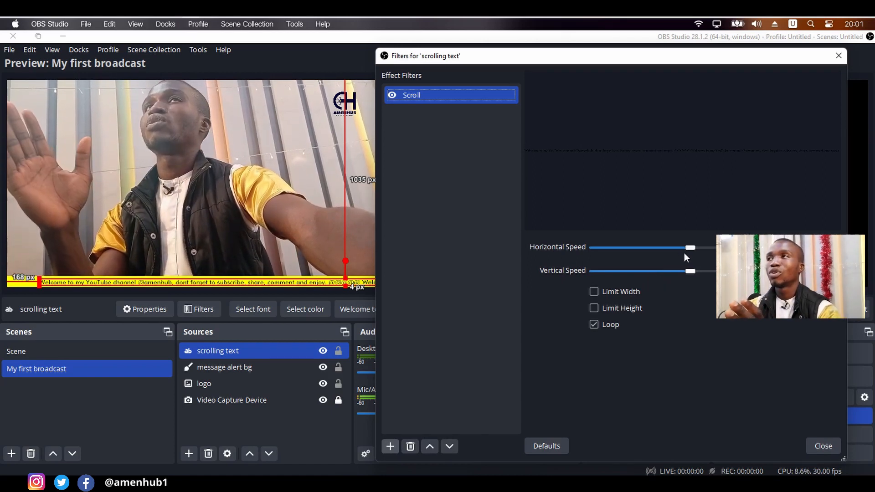
pyautogui.moveTo(690, 248)
pyautogui.mouseDown()
pyautogui.moveTo(707, 248)
pyautogui.moveTo(700, 248)
pyautogui.mouseUp()
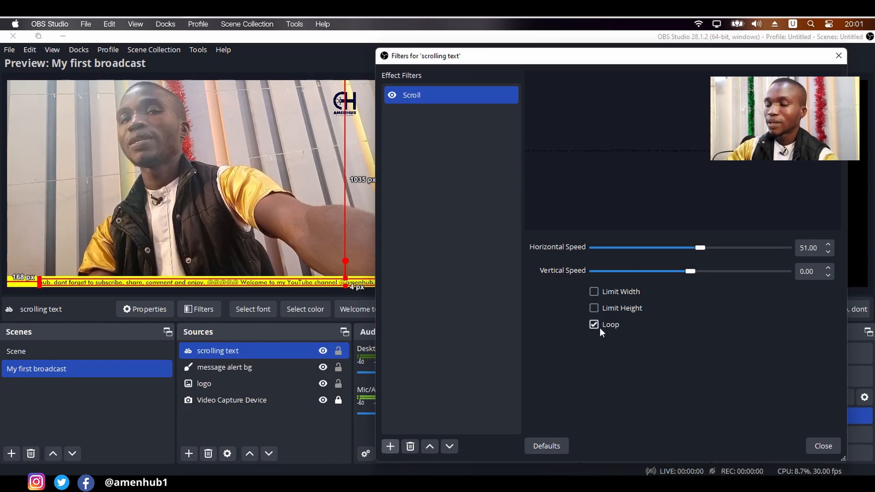
# - Limit the Scroll filter's width to 1000 and close the filter settings
pyautogui.moveTo(480, 58); pyautogui.dragTo(542, 52)
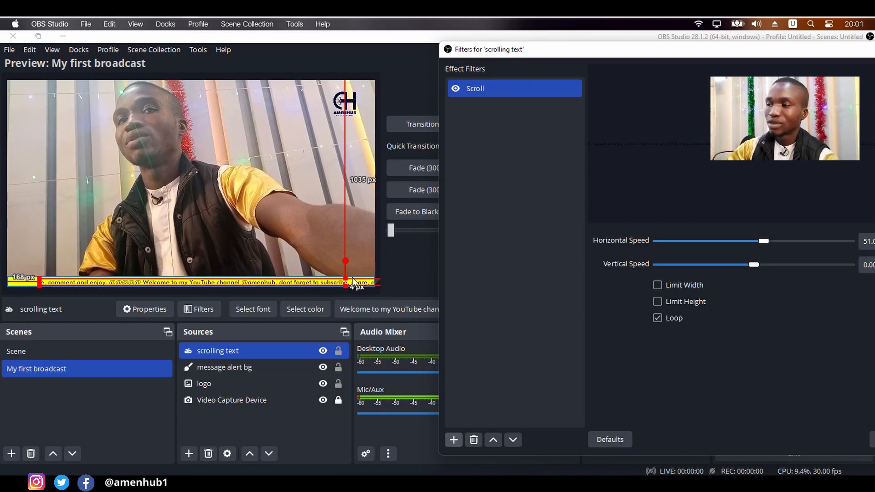
pyautogui.click(660, 285)
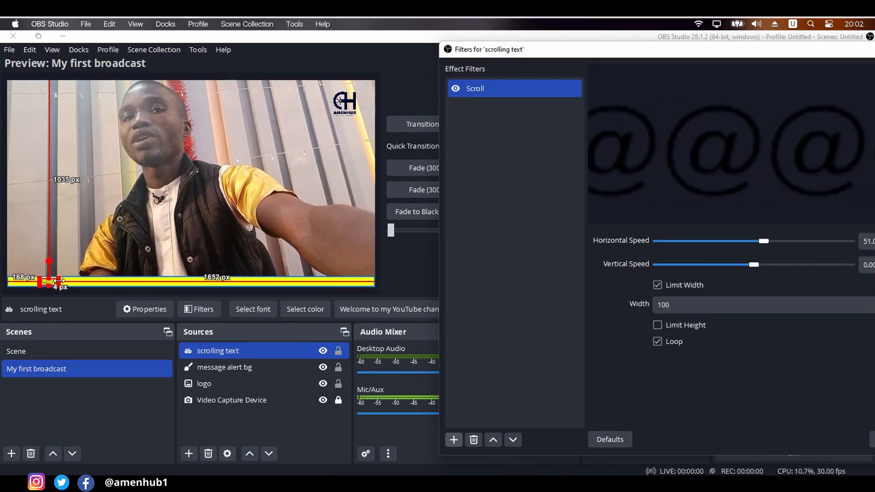
pyautogui.press('Tab')
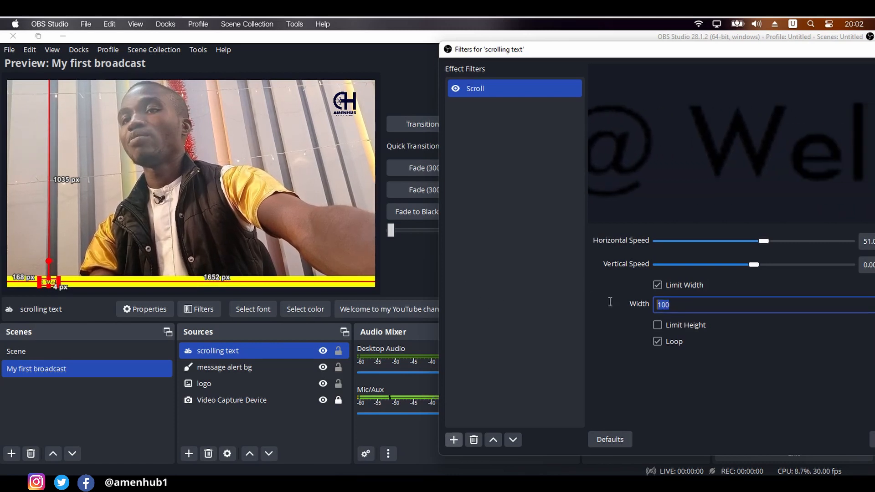
pyautogui.write('1000')
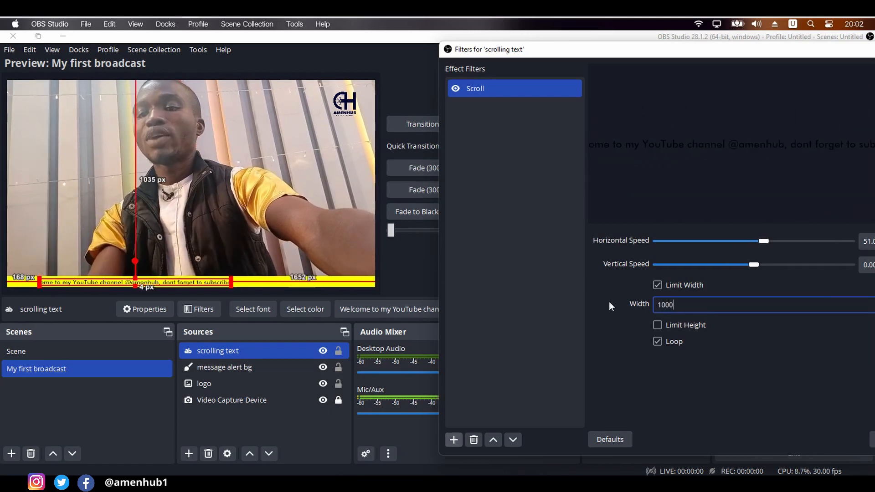
pyautogui.press('Return')
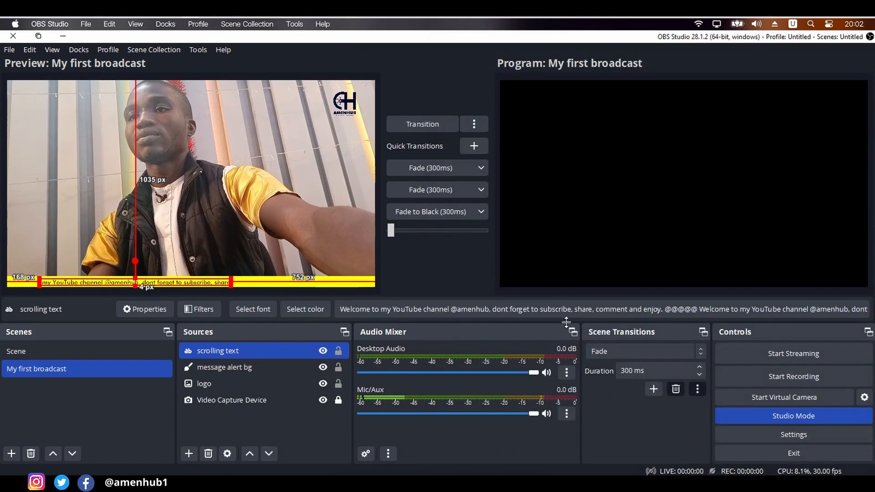
# - Reopen the scrolling text's filters and set the Scroll filter's width limit to 1800
pyautogui.click(214, 302)
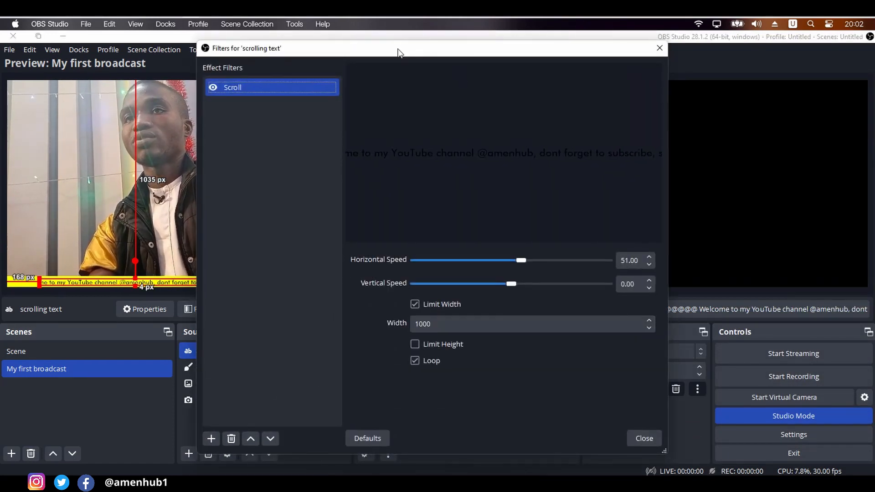
pyautogui.moveTo(398, 51); pyautogui.dragTo(602, 69)
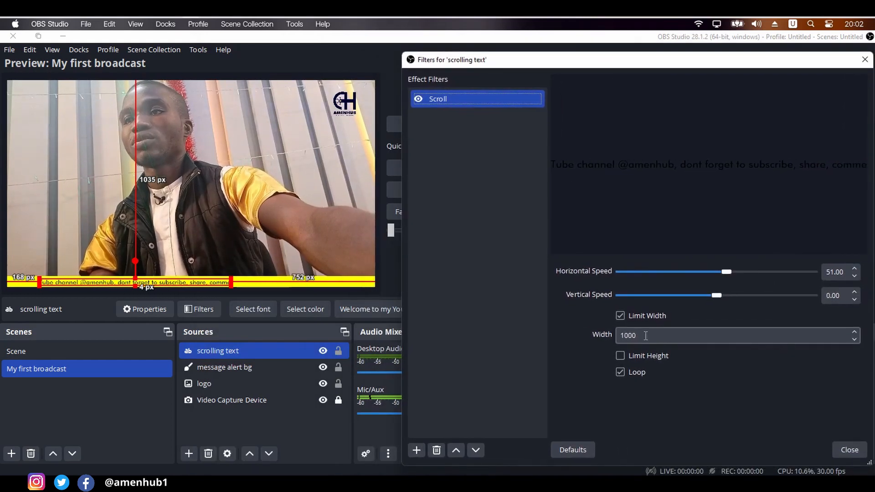
pyautogui.moveTo(646, 336); pyautogui.dragTo(629, 335)
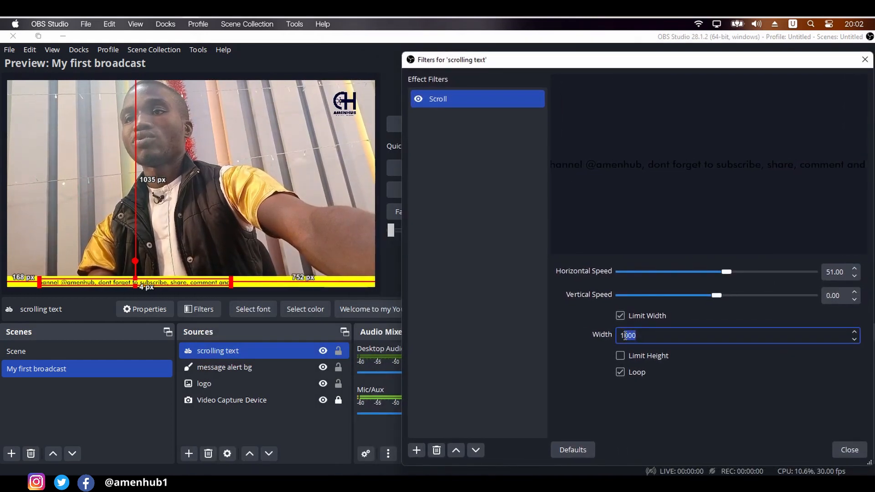
pyautogui.write('800')
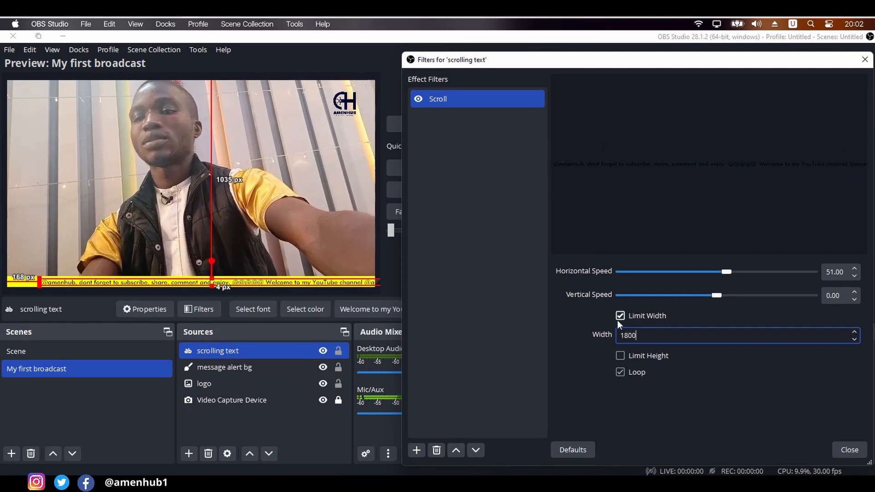
pyautogui.click(732, 387)
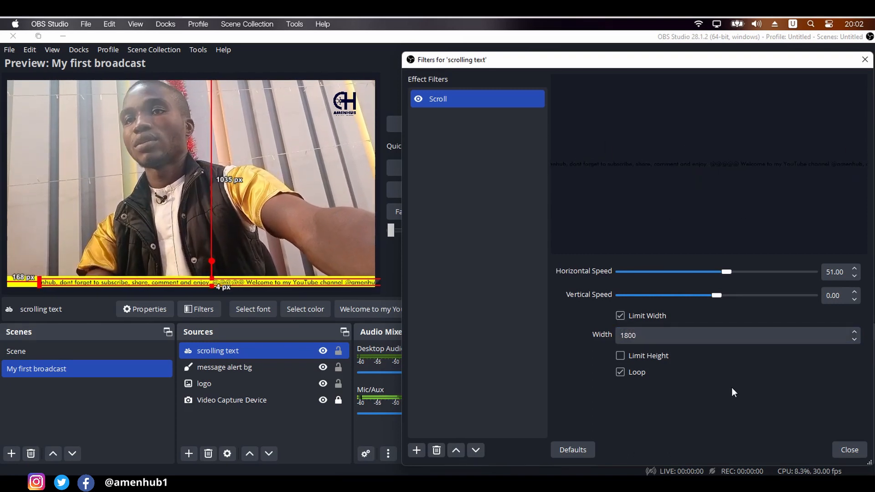
# - Reduce the Scroll filter's width limit to 1600
pyautogui.click(637, 336)
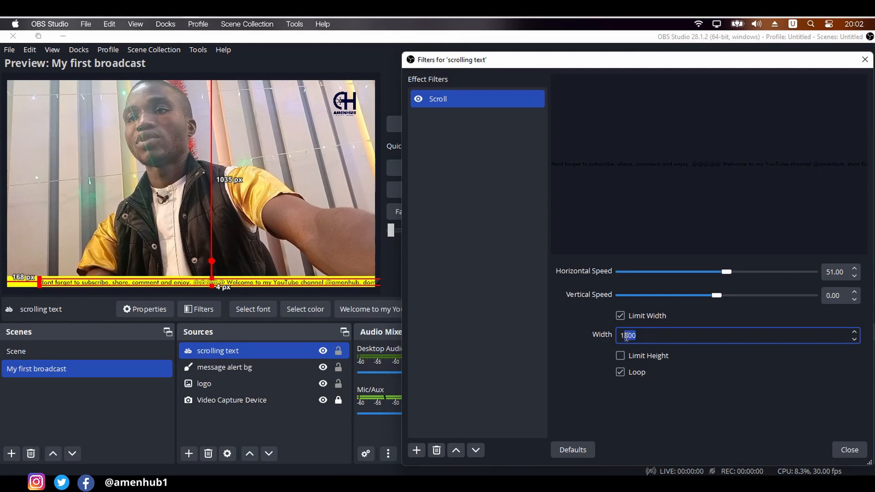
pyautogui.press('BackSpace')
pyautogui.write('600')
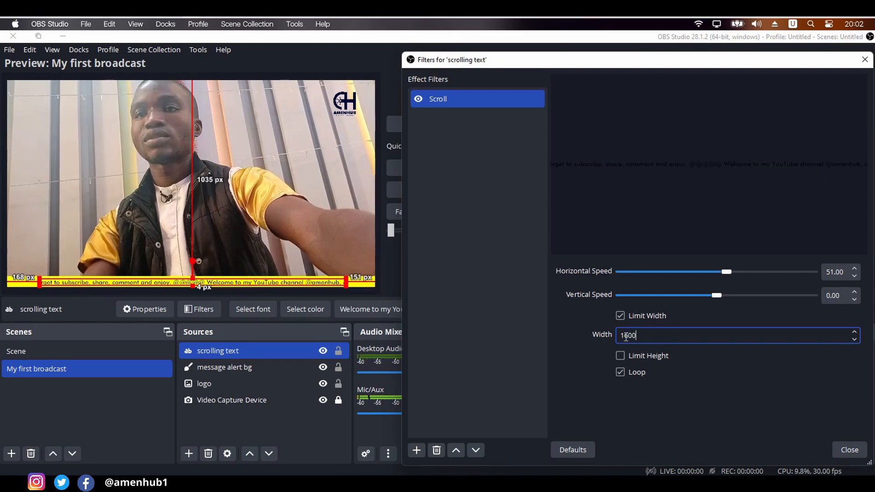
# - Close the scrolling text's filter settings and deselect the source in the preview
pyautogui.click(632, 425)
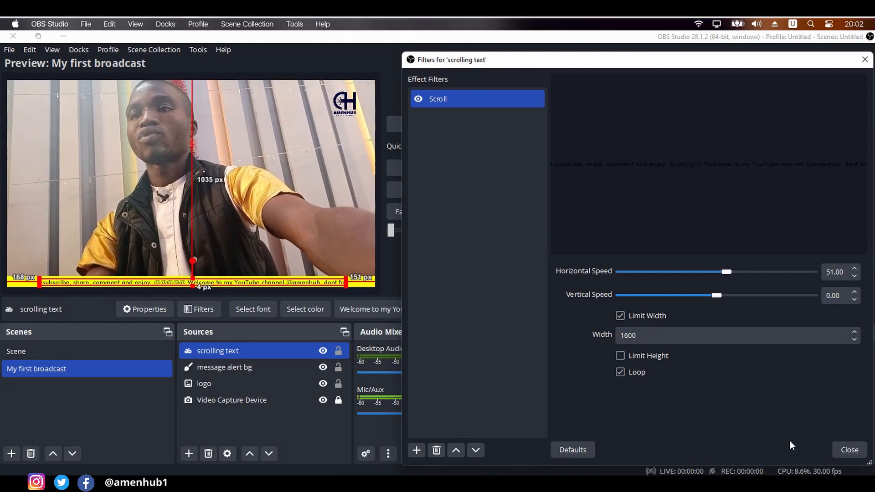
pyautogui.click(846, 450)
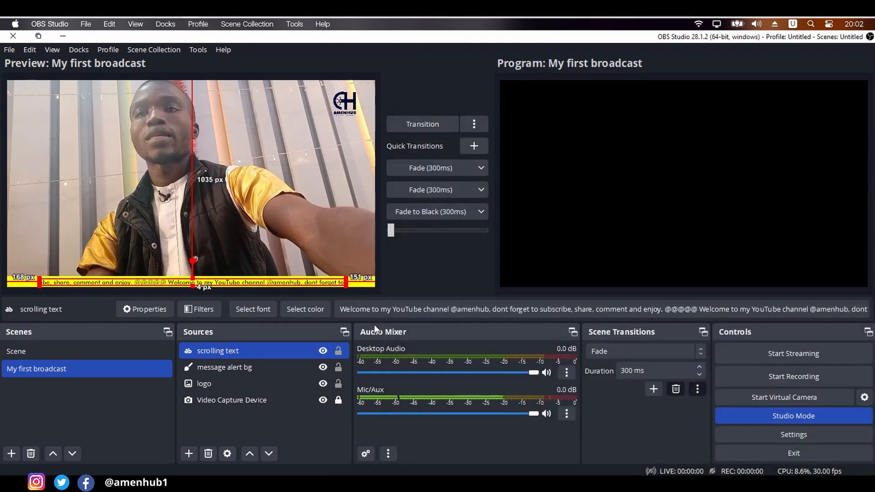
pyautogui.click(327, 216)
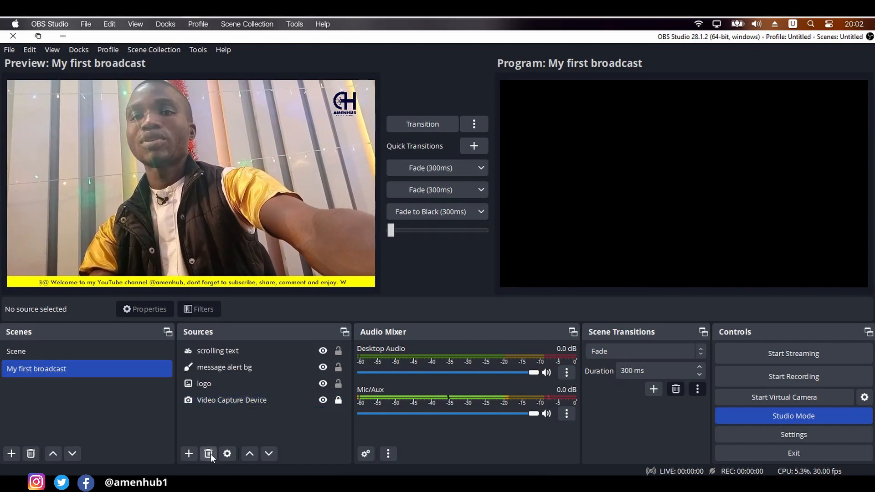
# - Add a new Color Source named bg1 to the My first broadcast scene
pyautogui.click(191, 450)
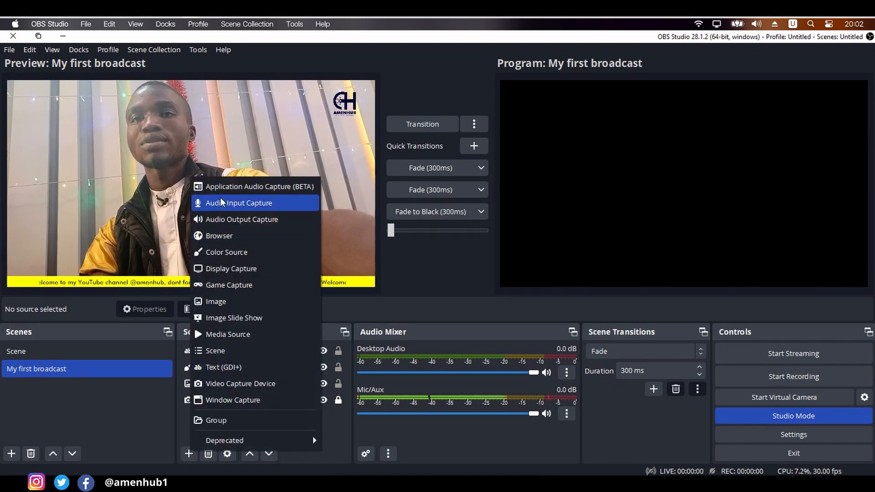
pyautogui.click(222, 253)
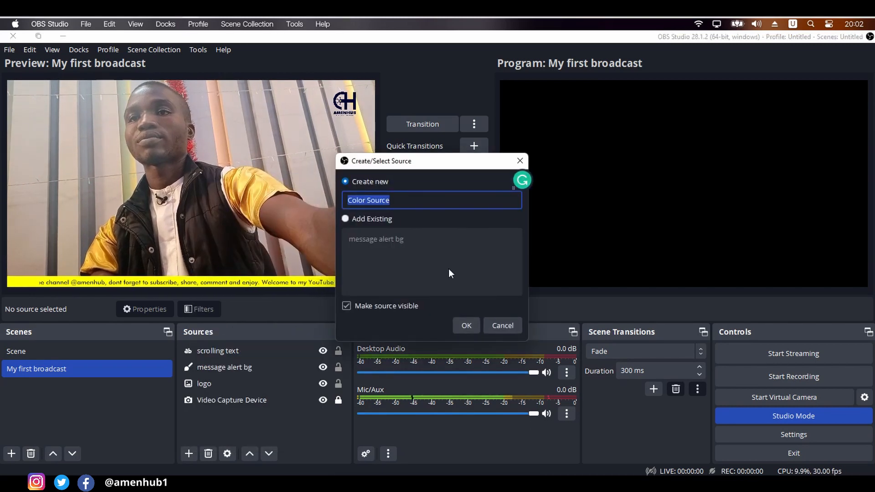
pyautogui.write('bg1')
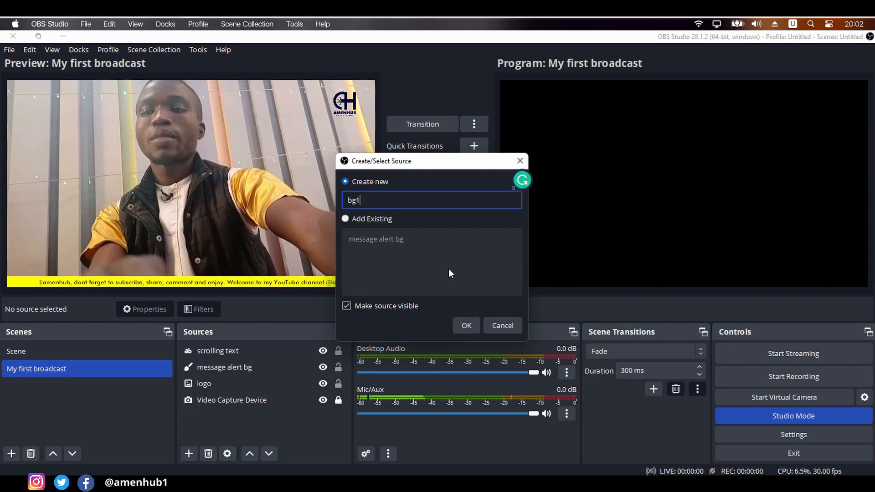
pyautogui.press('Return')
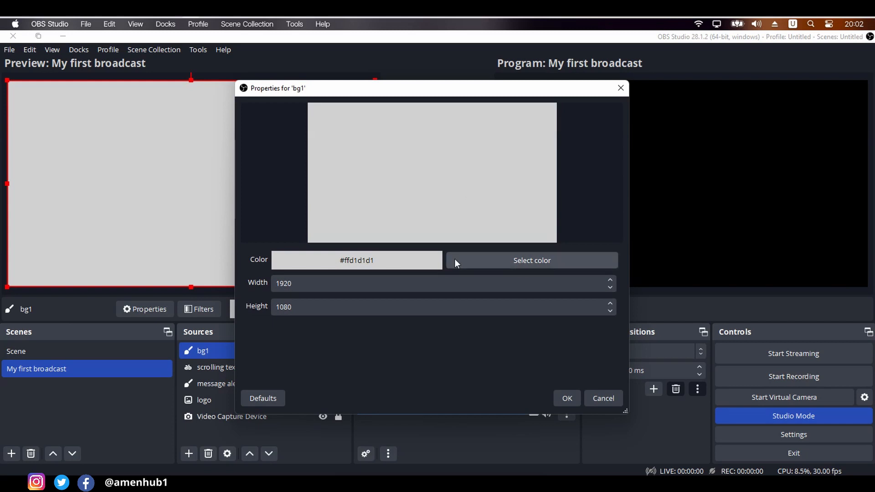
# - Set the bg1 source's color to dark blue #000033 and accept its properties
pyautogui.click(486, 262)
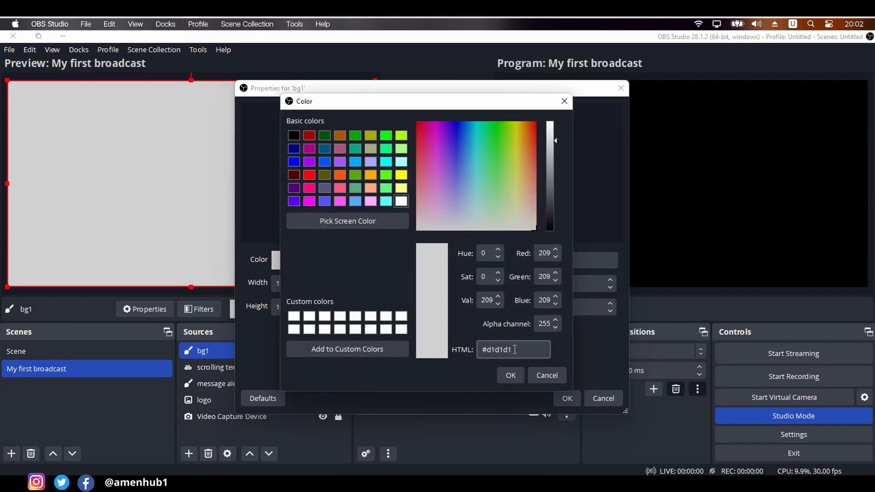
pyautogui.moveTo(516, 349); pyautogui.dragTo(489, 348)
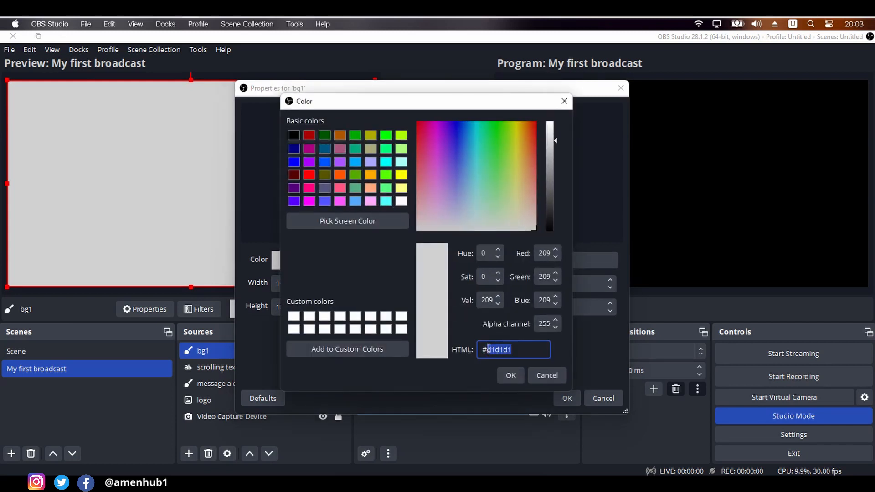
pyautogui.write('0000')
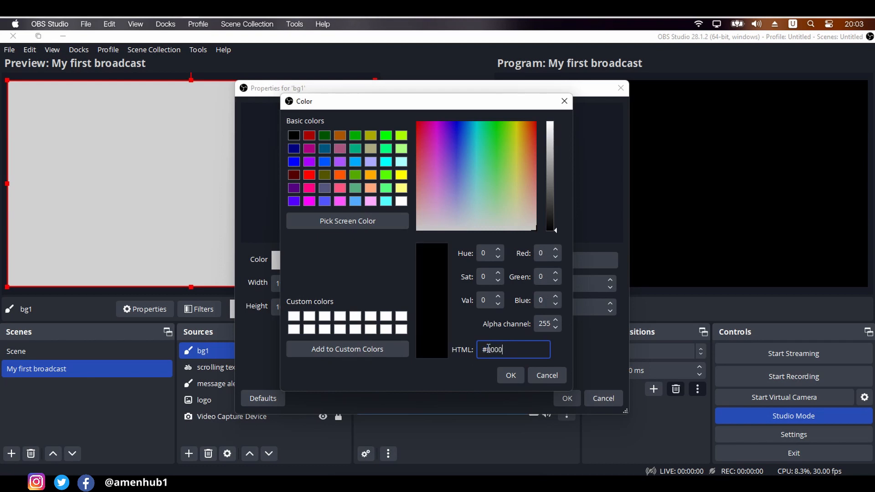
pyautogui.write('ff')
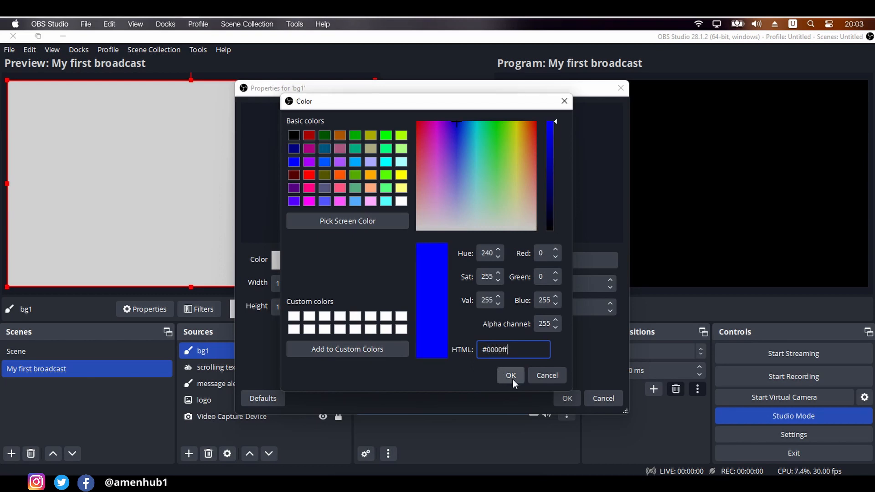
pyautogui.press('BackSpace')
pyautogui.press('BackSpace')
pyautogui.write('33')
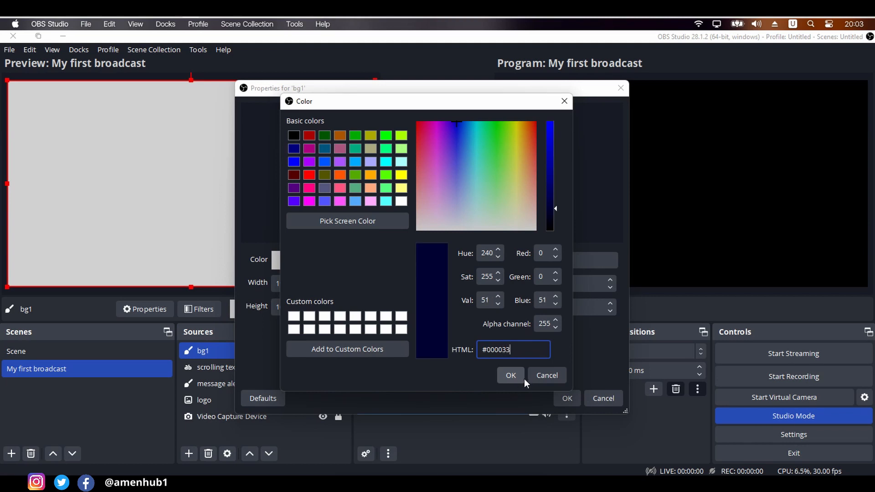
pyautogui.click(511, 375)
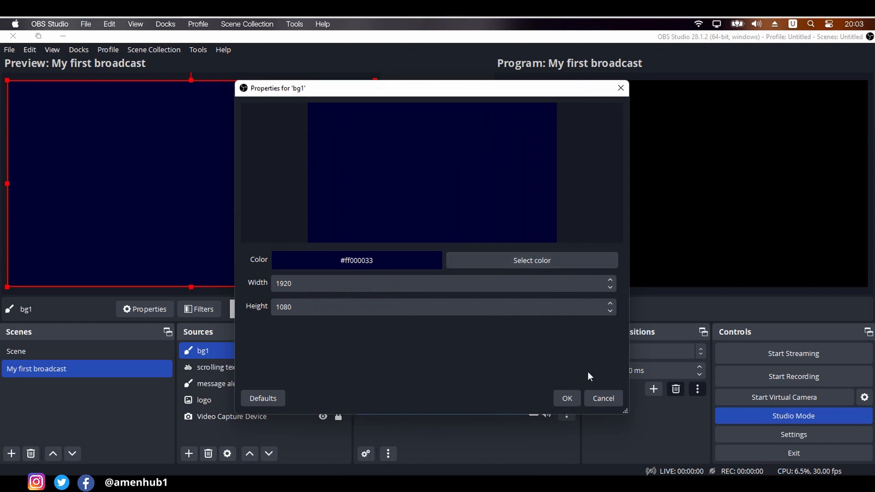
pyautogui.click(570, 396)
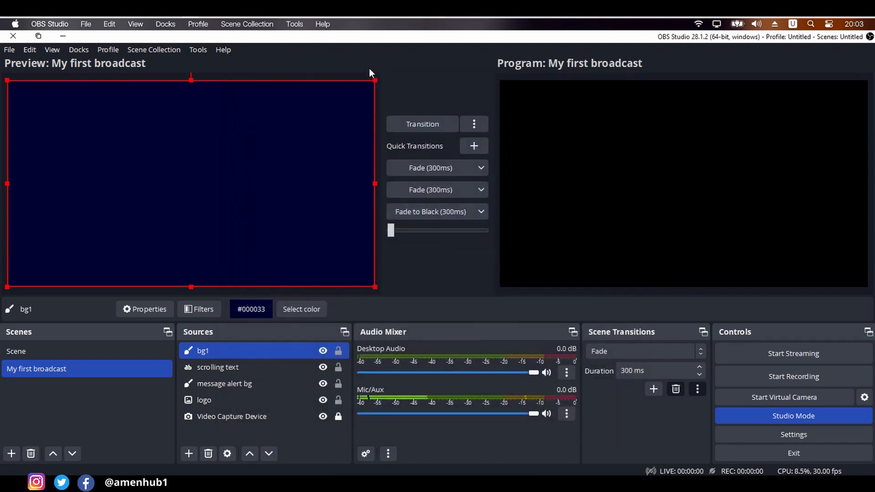
# - Shrink bg1 to a small block over the yellow strip's left end, about 1734 px from the scene's right edge and 1014 px from its top
pyautogui.moveTo(374, 79); pyautogui.dragTo(97, 241)
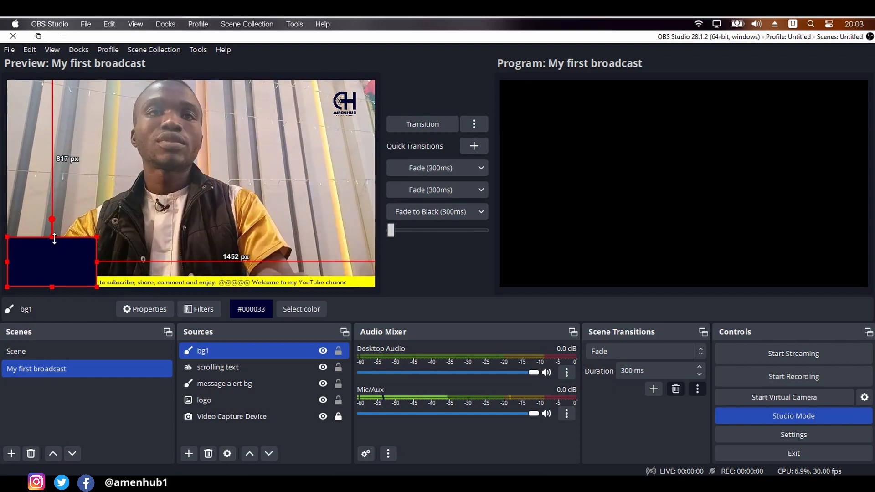
pyautogui.moveTo(54, 237); pyautogui.dragTo(40, 281)
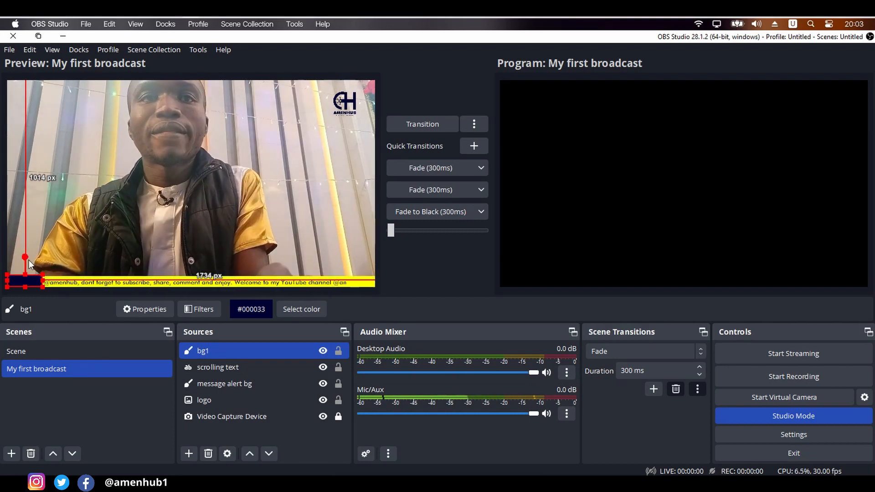
# - Duplicate bg1 as an independent source and place the copy over the right end of the yellow strip
pyautogui.rightClick(273, 352)
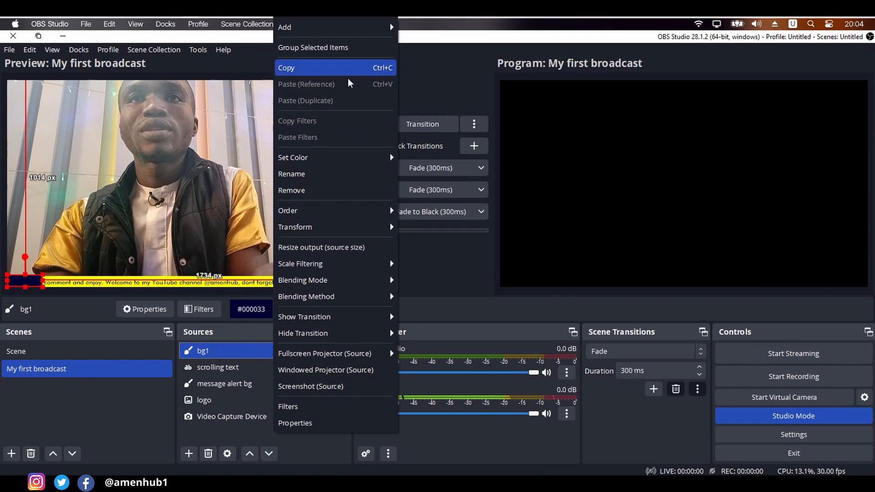
pyautogui.click(342, 67)
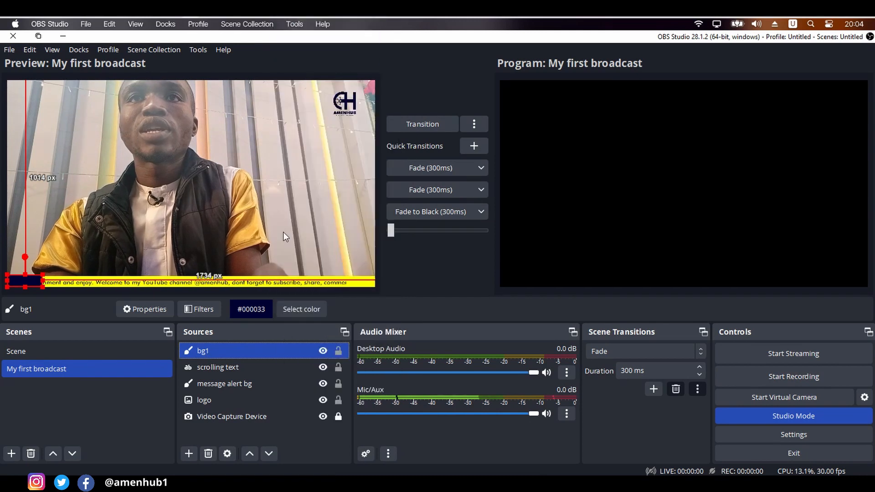
pyautogui.rightClick(250, 355)
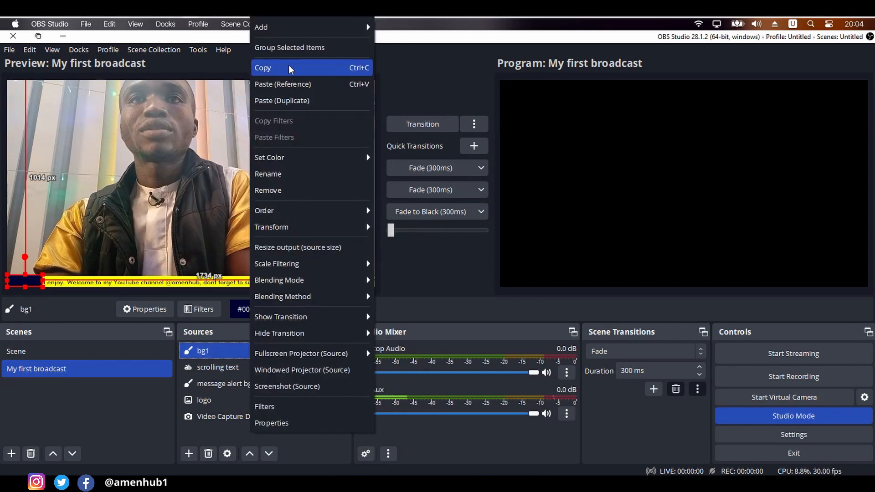
pyautogui.click(288, 101)
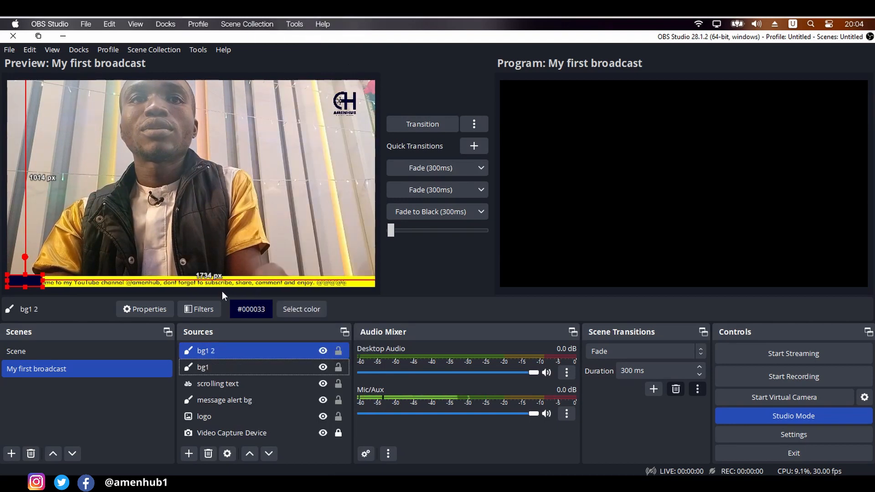
pyautogui.moveTo(30, 281); pyautogui.dragTo(357, 280)
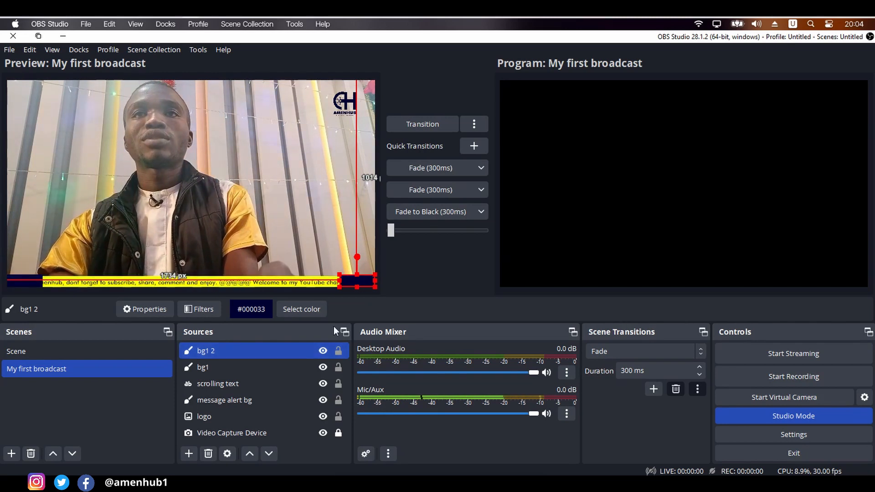
# - Change the color of the block at the strip's right end to the basic dark red #aa0000
pyautogui.keyDown('ctrl'); pyautogui.click(258, 383); pyautogui.keyUp('ctrl')
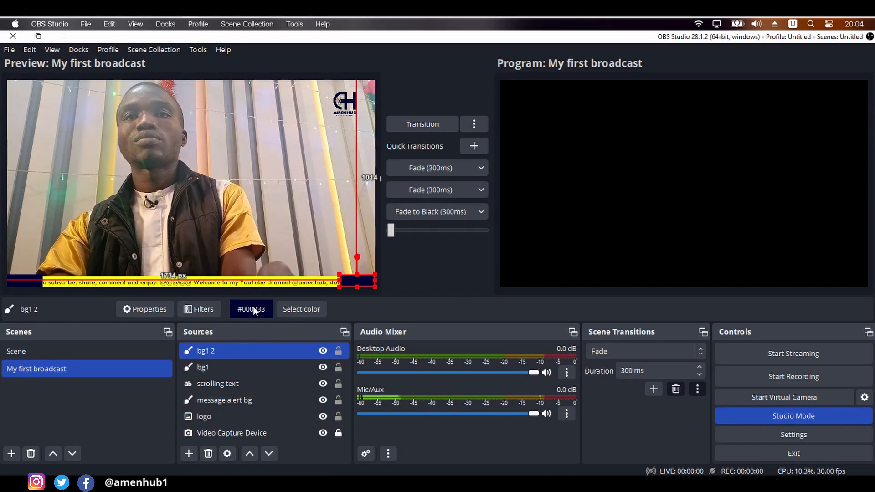
pyautogui.click(289, 311)
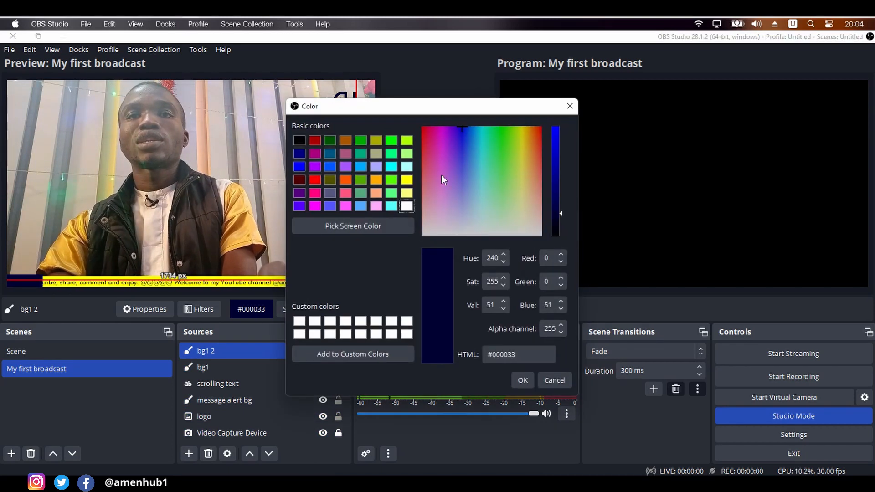
pyautogui.click(315, 140)
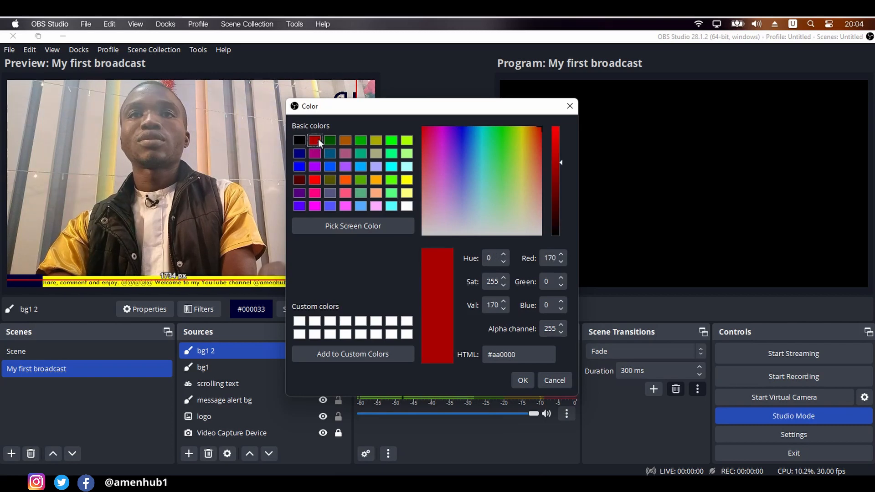
pyautogui.moveTo(347, 108); pyautogui.dragTo(546, 103)
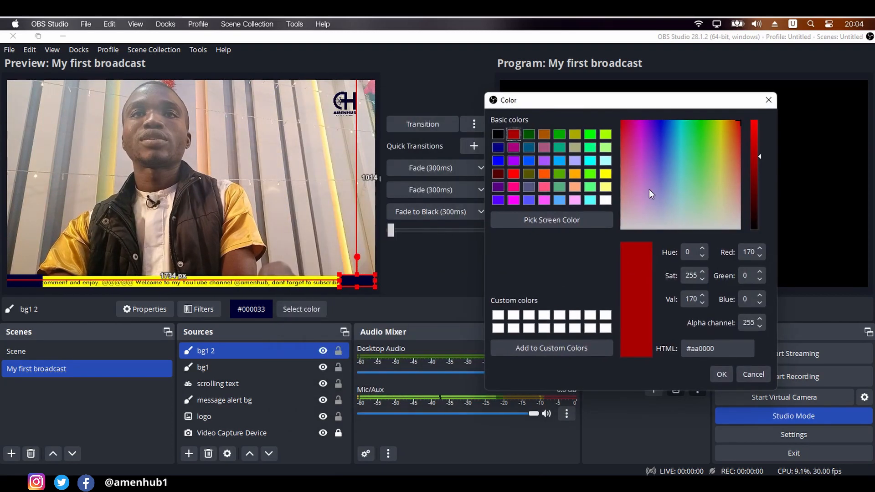
pyautogui.click(721, 374)
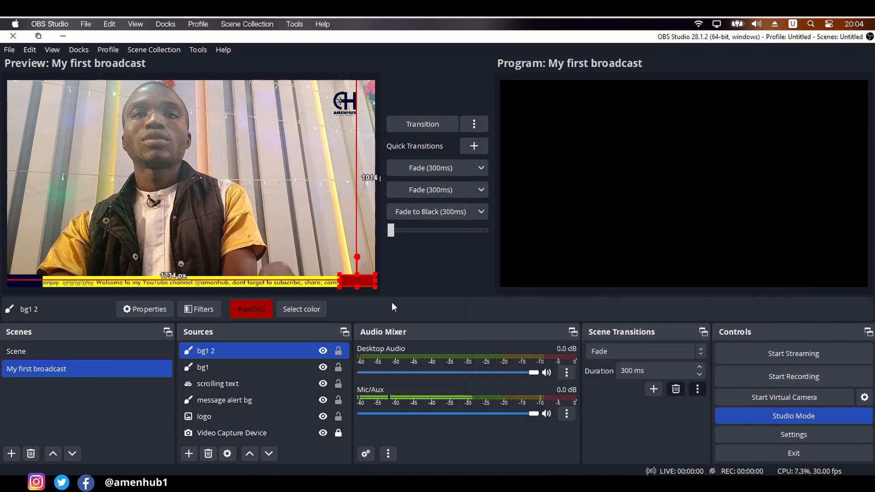
# - Deselect the block and transition the My first broadcast scene from preview to the program output
pyautogui.click(308, 214)
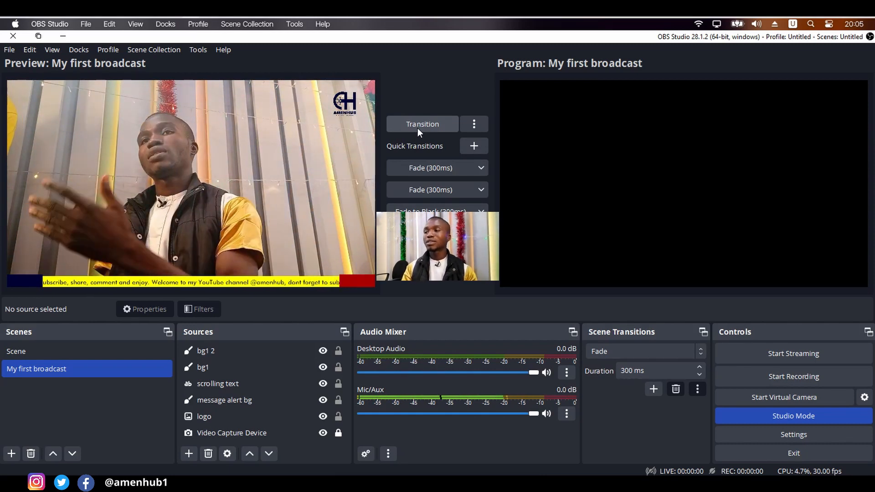
pyautogui.click(417, 127)
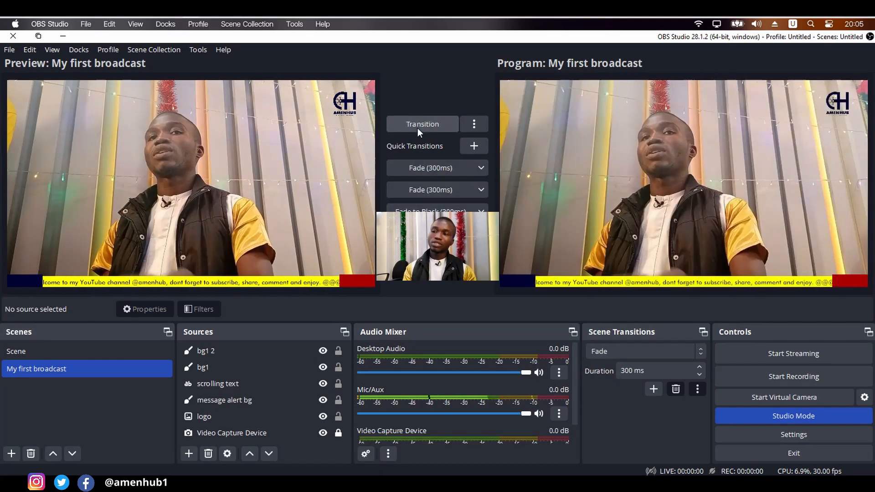